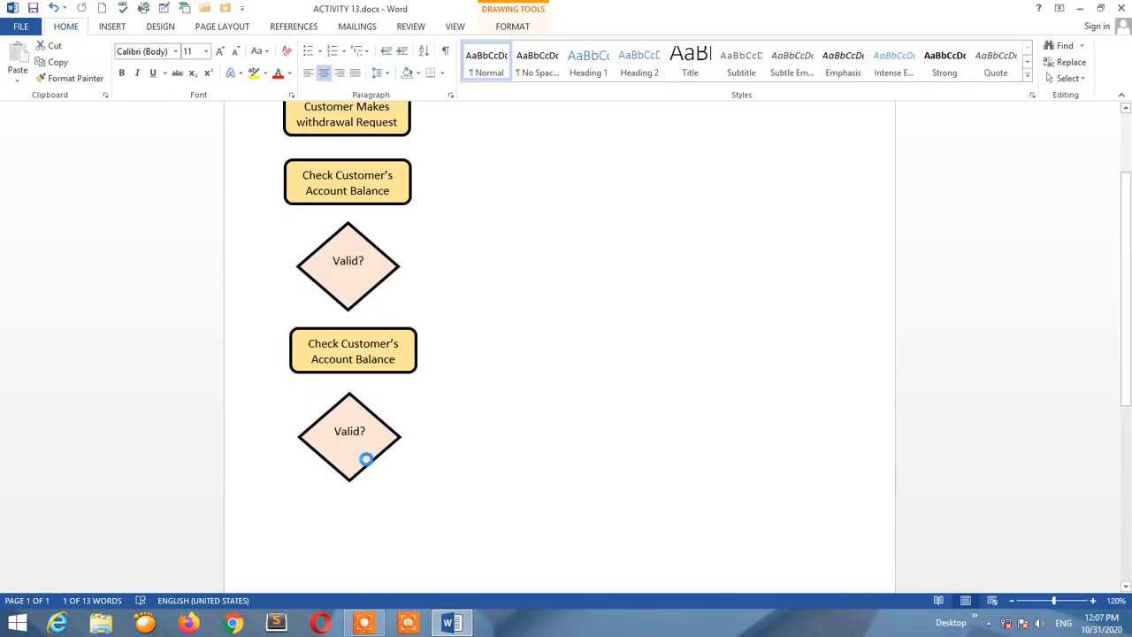
- Replace the text in the lower "Valid?" diamond with "Balance>= Requested Amount"
{"action": "left_click", "coordinate": [327, 440]}
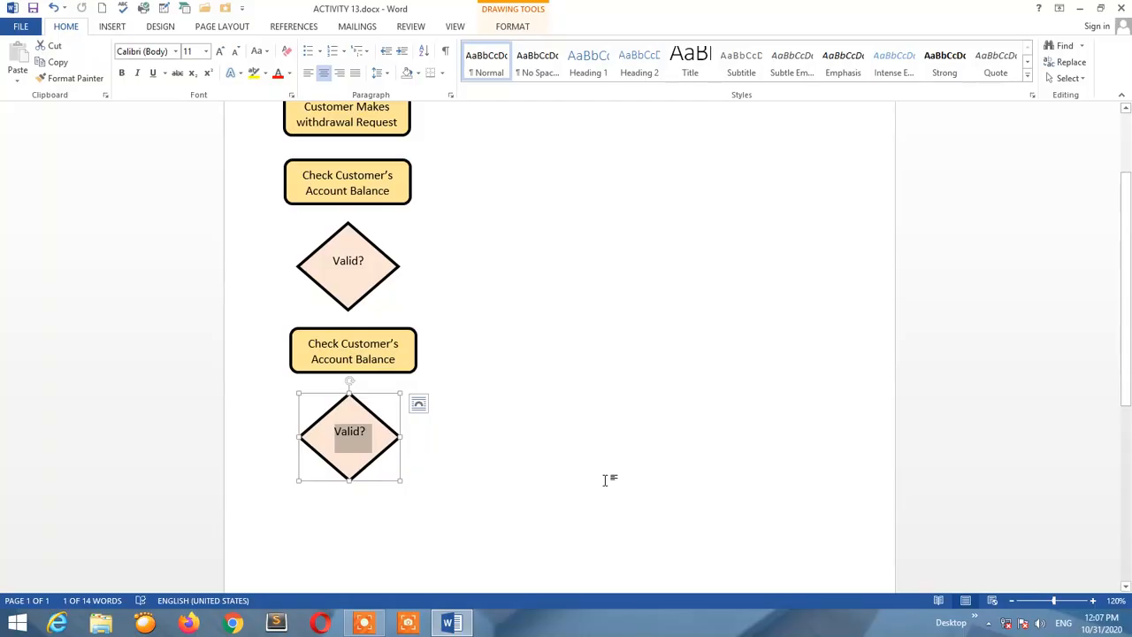
{"action": "type", "text": "Bala"}
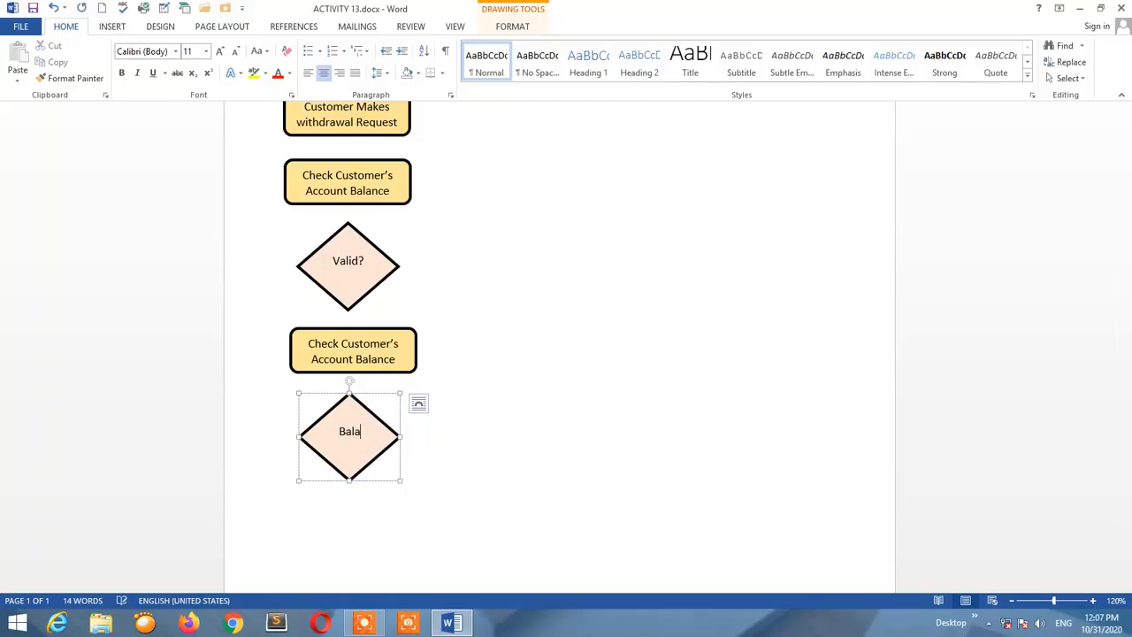
{"action": "type", "text": "nce>="}
{"action": "key", "text": "Return"}
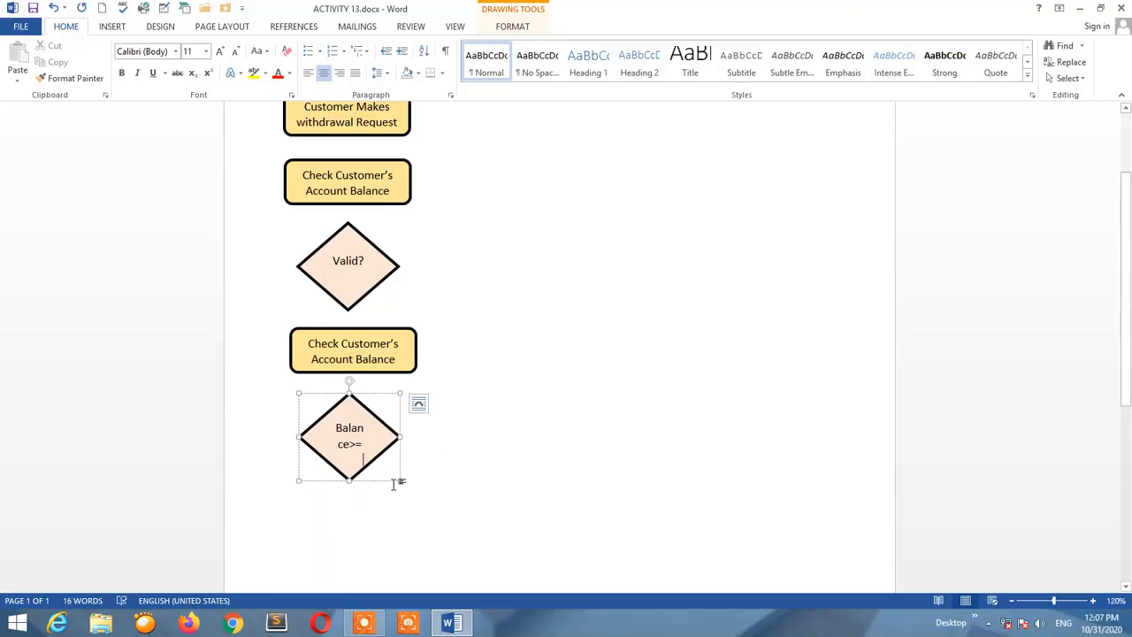
- Enlarge the lower diamond so "Requested" fits on one line, and reposition it under the second account balance box
{"action": "left_click_drag", "start_coordinate": [401, 480], "coordinate": [446, 510]}
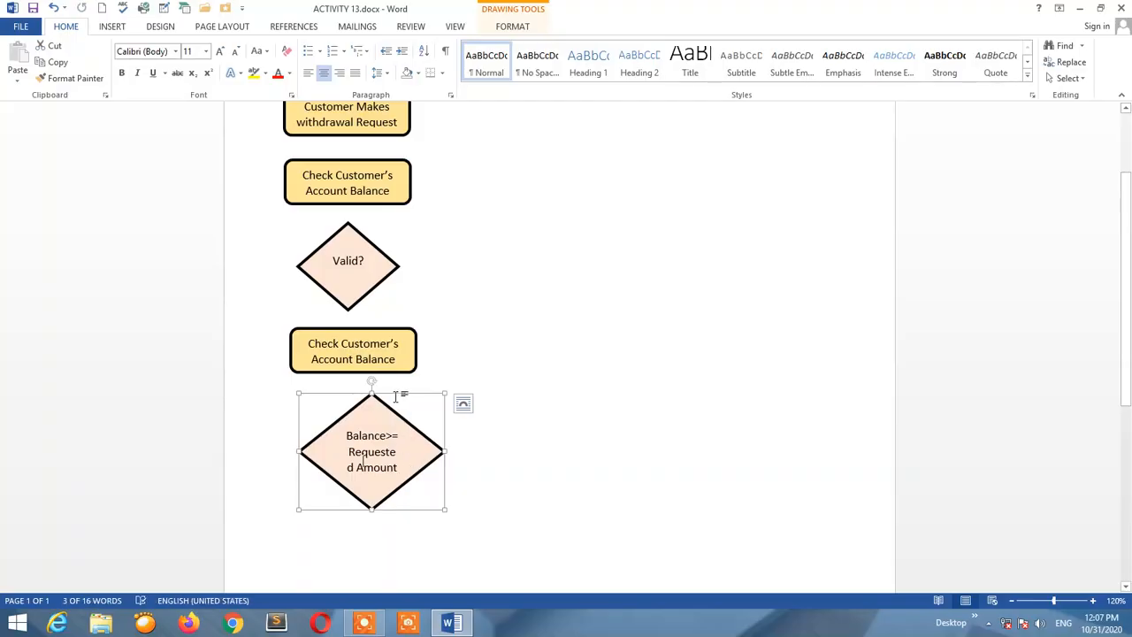
{"action": "left_click_drag", "start_coordinate": [390, 395], "coordinate": [374, 399]}
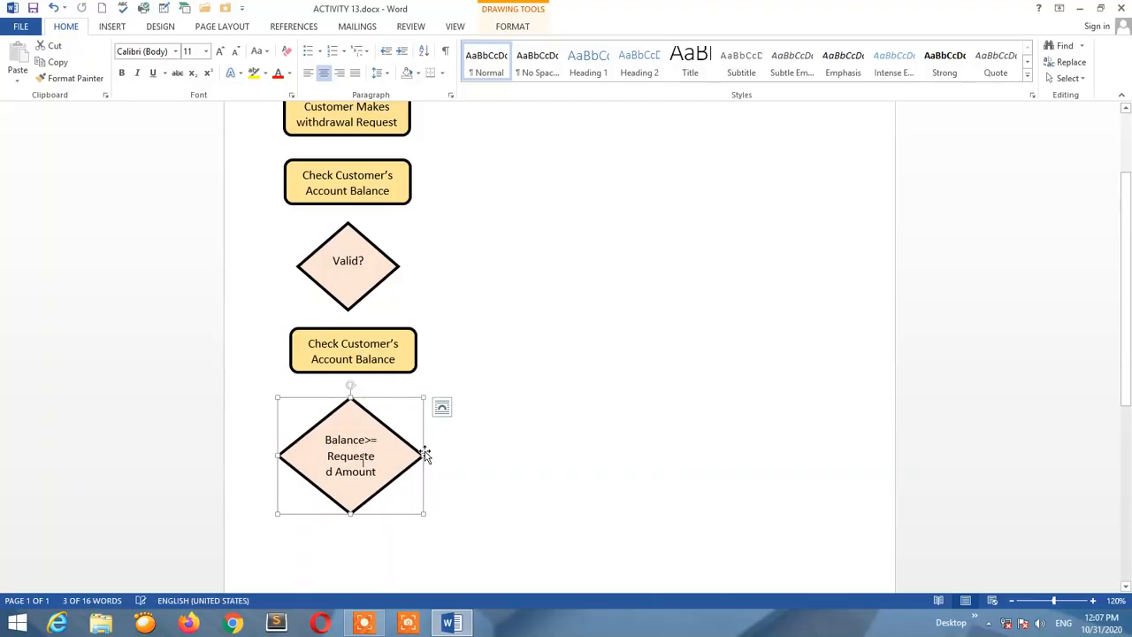
{"action": "mouse_move", "coordinate": [427, 456]}
{"action": "left_mouse_down"}
{"action": "mouse_move", "coordinate": [437, 455]}
{"action": "mouse_move", "coordinate": [412, 454]}
{"action": "mouse_move", "coordinate": [422, 456]}
{"action": "left_mouse_up"}
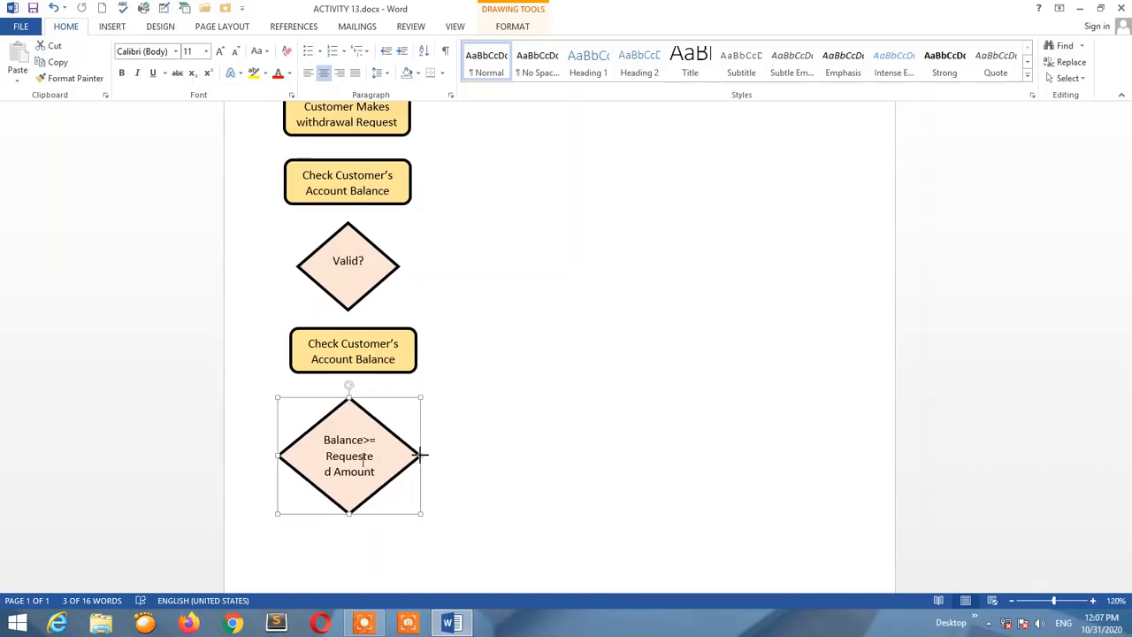
{"action": "left_click", "coordinate": [434, 510]}
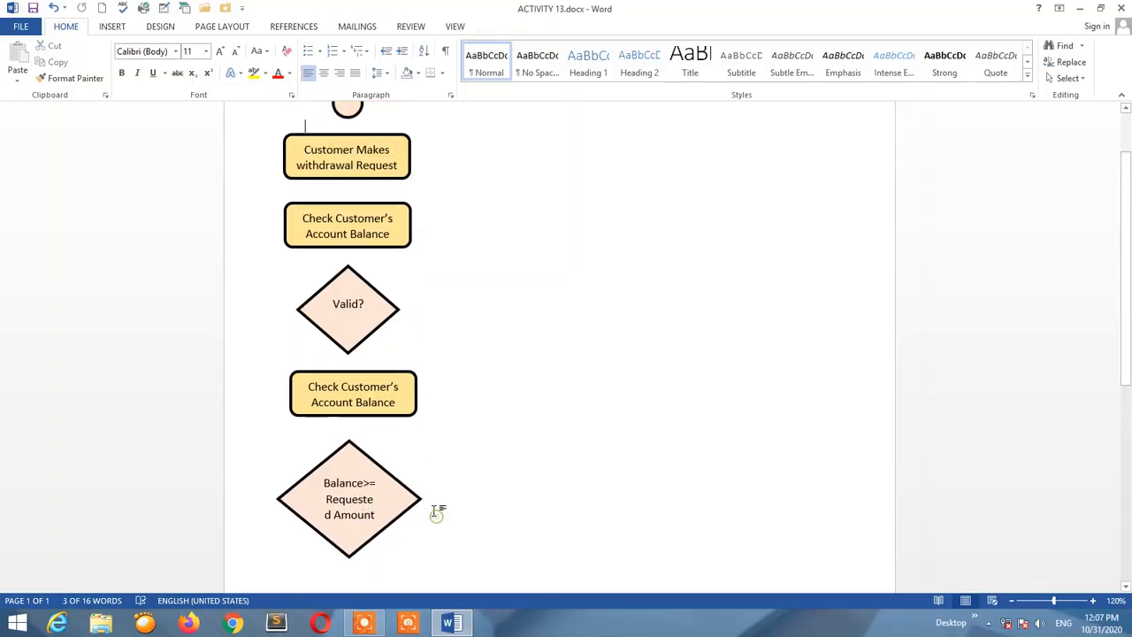
{"action": "left_click", "coordinate": [414, 465]}
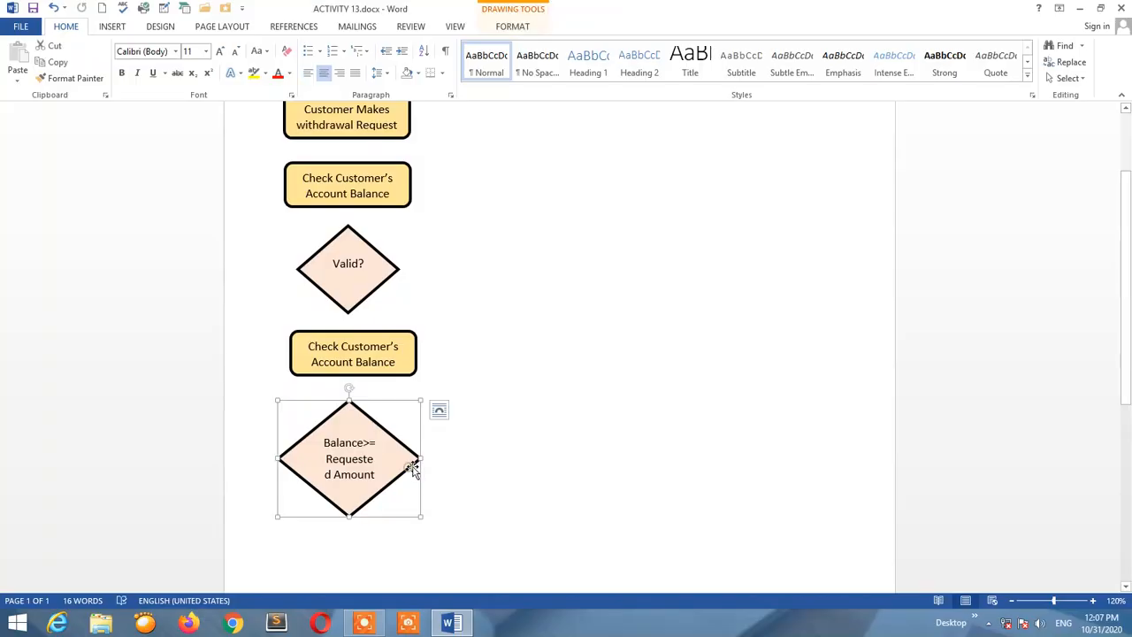
{"action": "left_click_drag", "start_coordinate": [424, 458], "coordinate": [426, 460]}
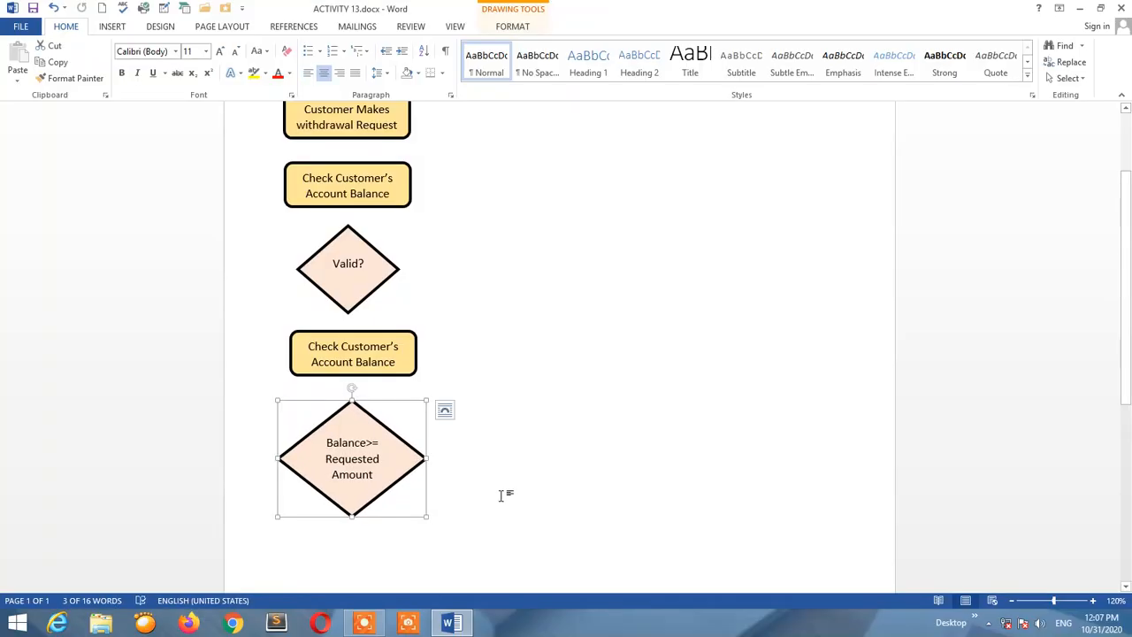
- Copy the lower "Check Customer's Account Balance" box to below the Balance diamond and change its text to "Give Cash to Customer"
{"action": "scroll", "coordinate": [500, 495], "scroll_direction": "down", "scroll_amount": 2}
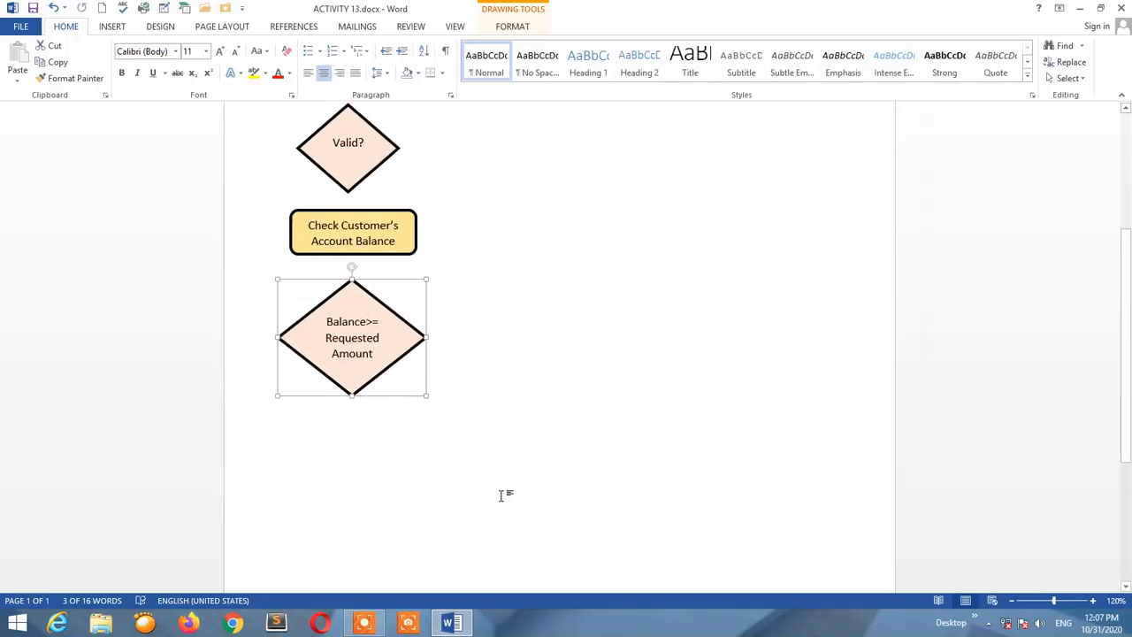
{"action": "left_click", "coordinate": [385, 254]}
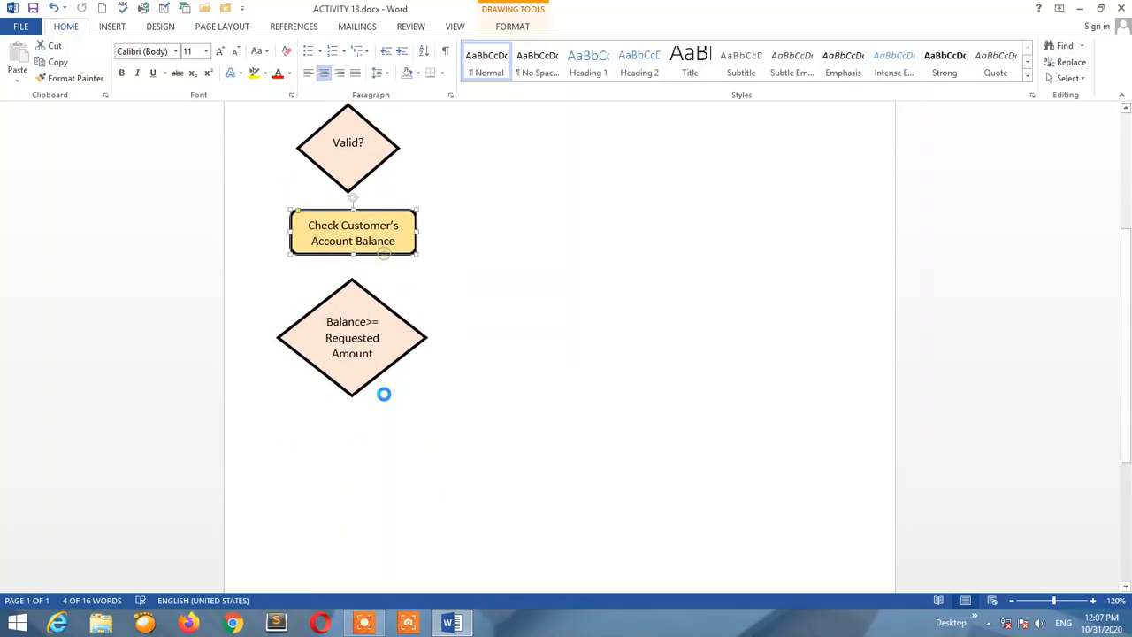
{"action": "left_click_drag", "start_coordinate": [384, 394], "coordinate": [388, 453]}
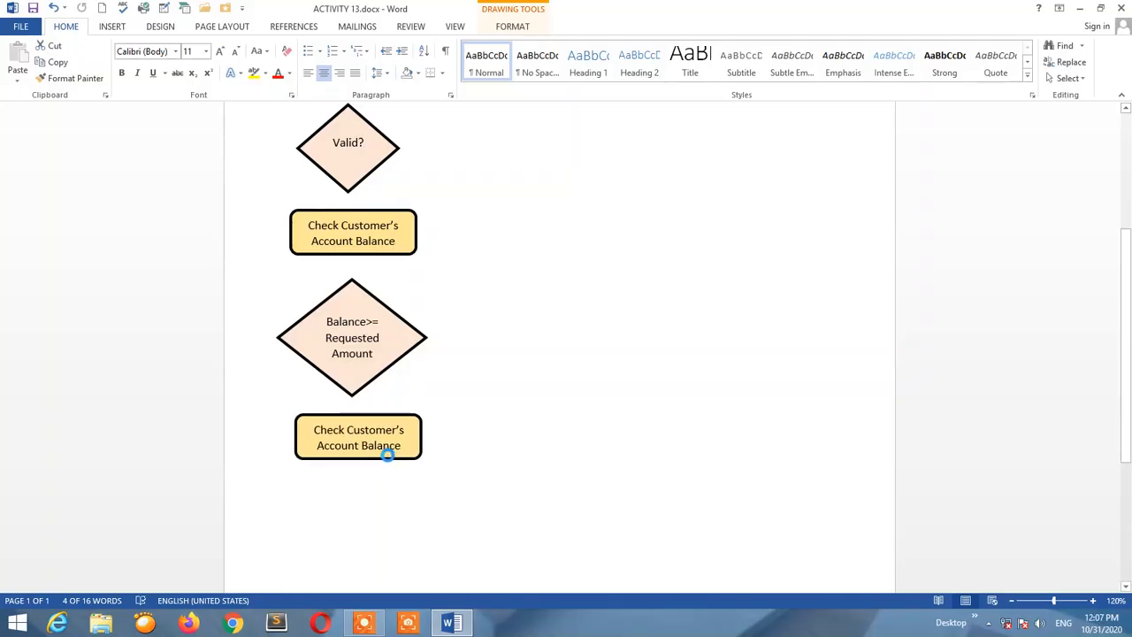
{"action": "triple_click", "coordinate": [303, 437]}
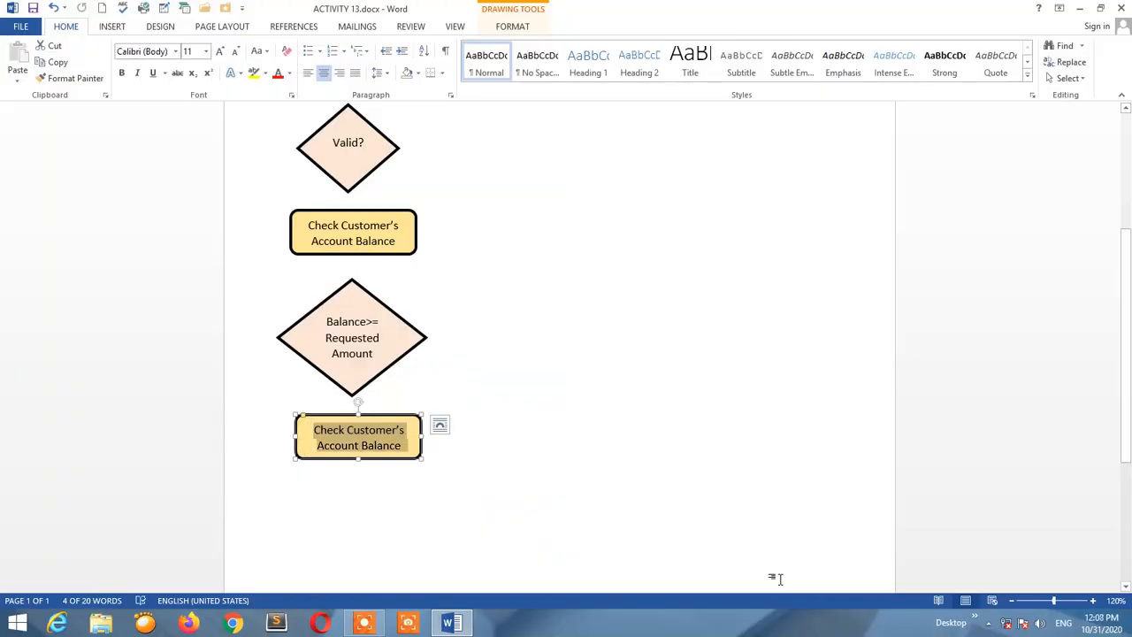
{"action": "type", "text": "Give "}
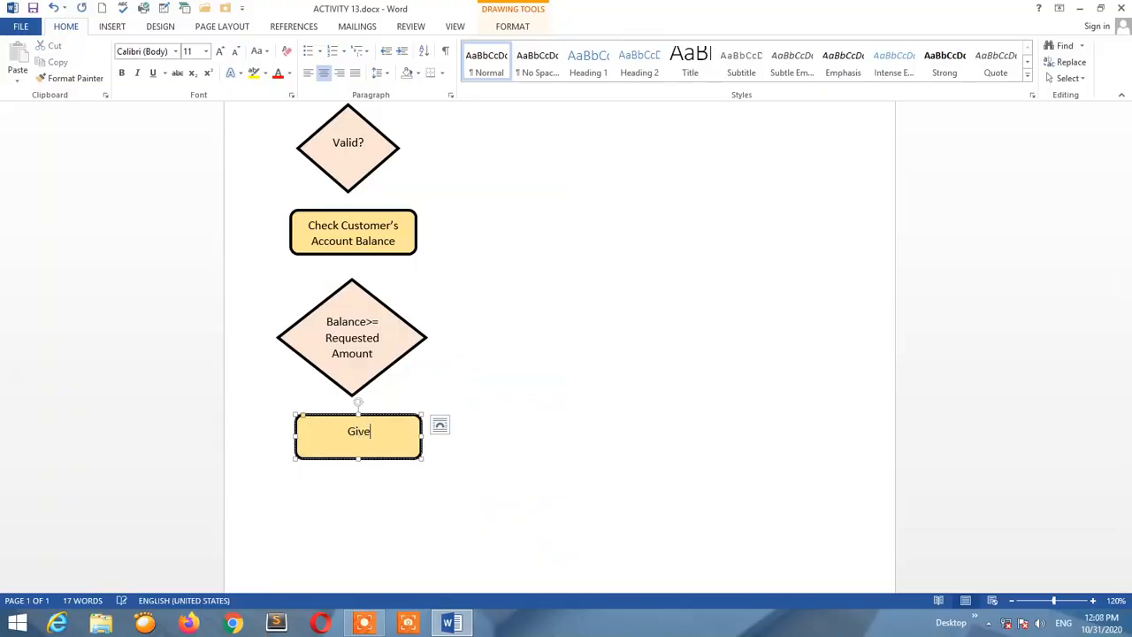
{"action": "type", "text": "Cash to Customer"}
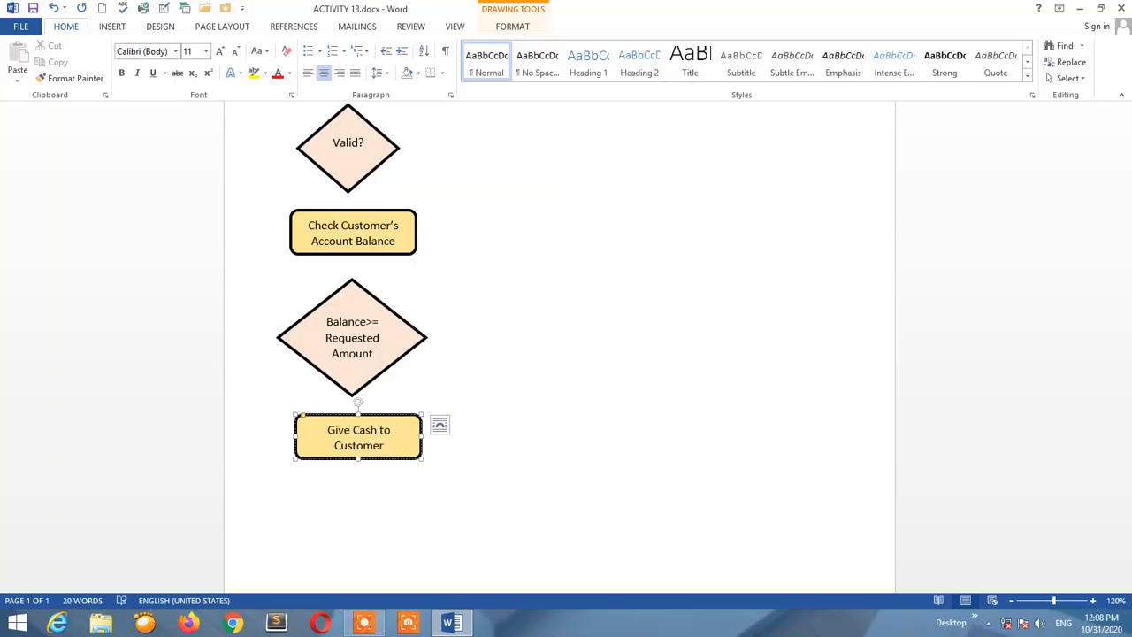
- Duplicate the "Give Cash to Customer" box directly below itself and change the copy's text to "Record Transaction"
{"action": "scroll", "coordinate": [727, 532], "scroll_direction": "down", "scroll_amount": 2}
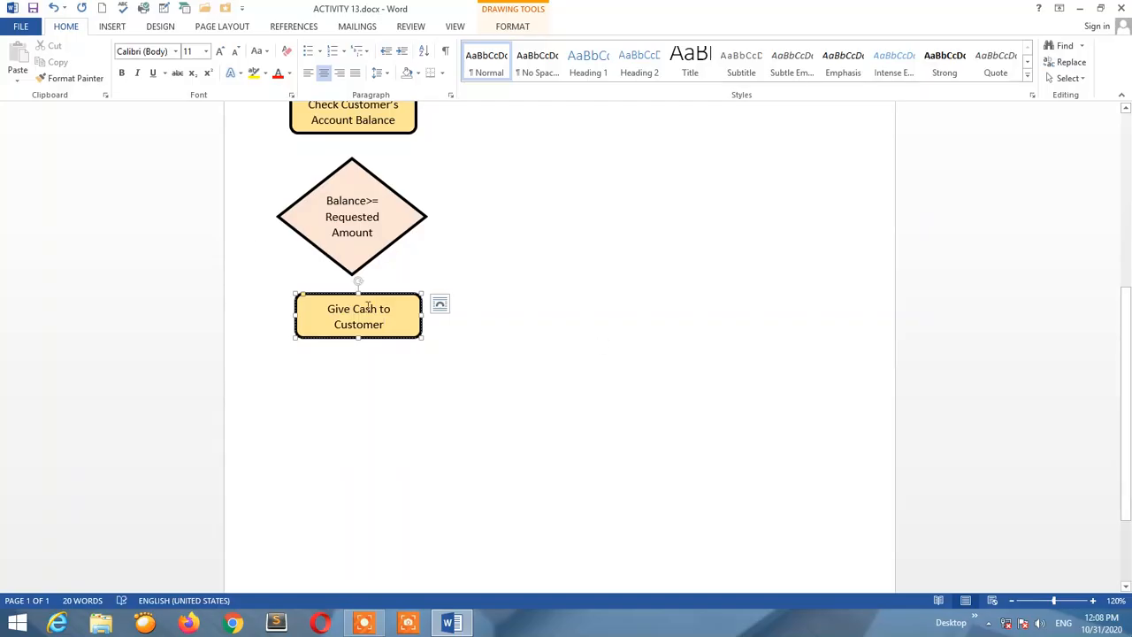
{"action": "key", "text": "ctrl+a"}
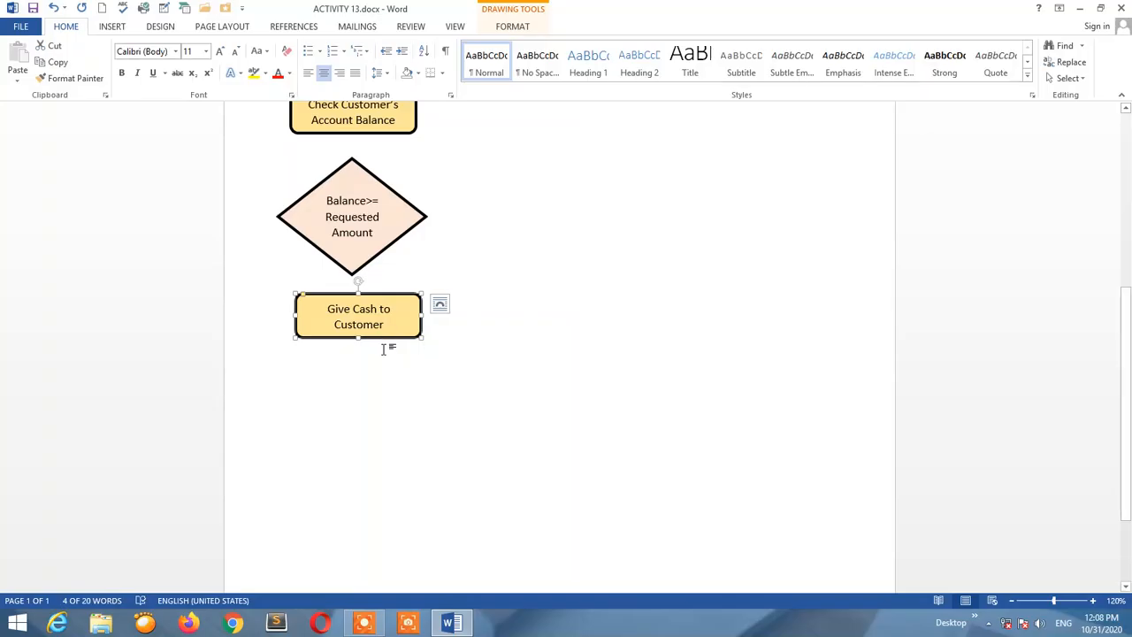
{"action": "left_click_drag", "start_coordinate": [376, 340], "coordinate": [377, 403]}
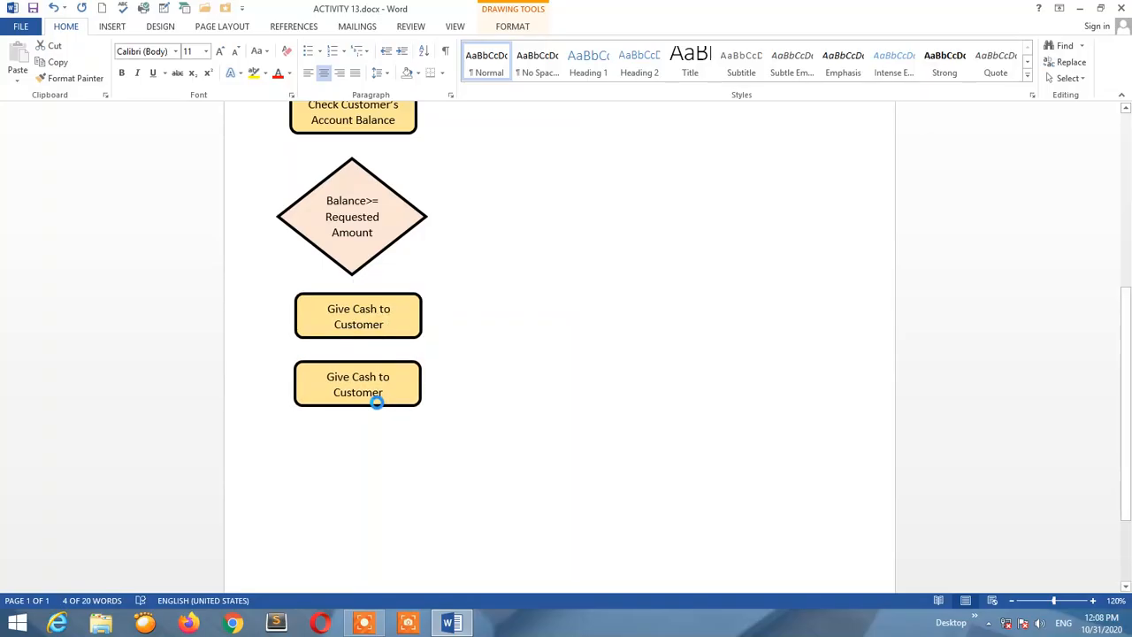
{"action": "left_click_drag", "start_coordinate": [304, 377], "coordinate": [305, 398]}
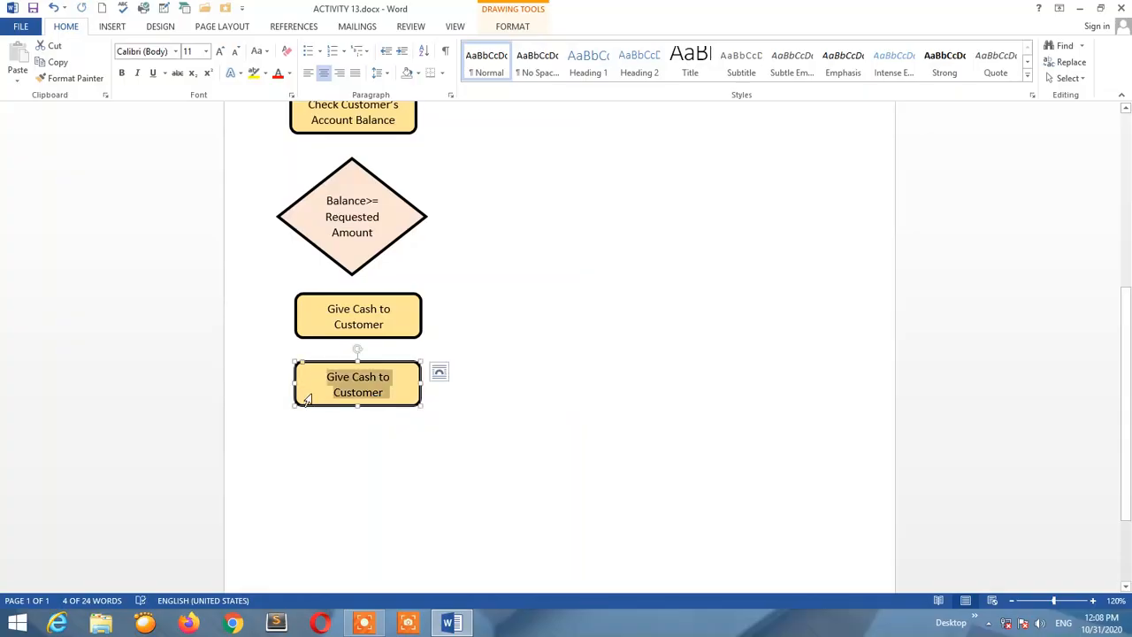
{"action": "type", "text": "Re"}
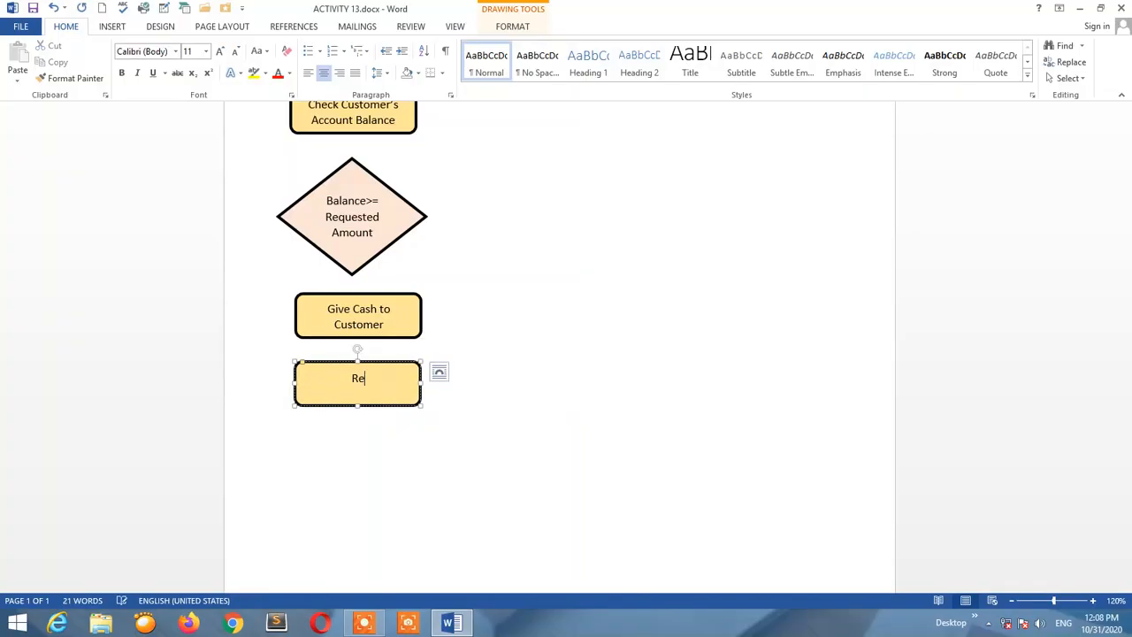
{"action": "type", "text": "cord Transaction"}
- Draw a flowchart terminator shape about 0.93 by 0.49 inches below the "Record Transaction" box and label it "End"
{"action": "scroll", "coordinate": [345, 427], "scroll_direction": "down", "scroll_amount": 1}
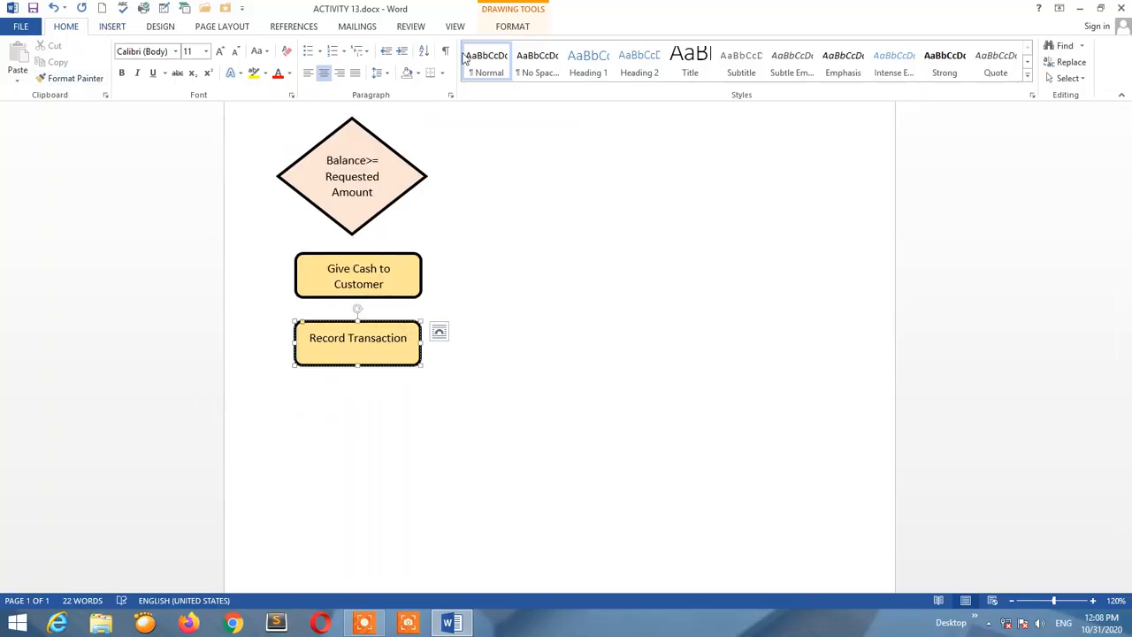
{"action": "left_click", "coordinate": [510, 28]}
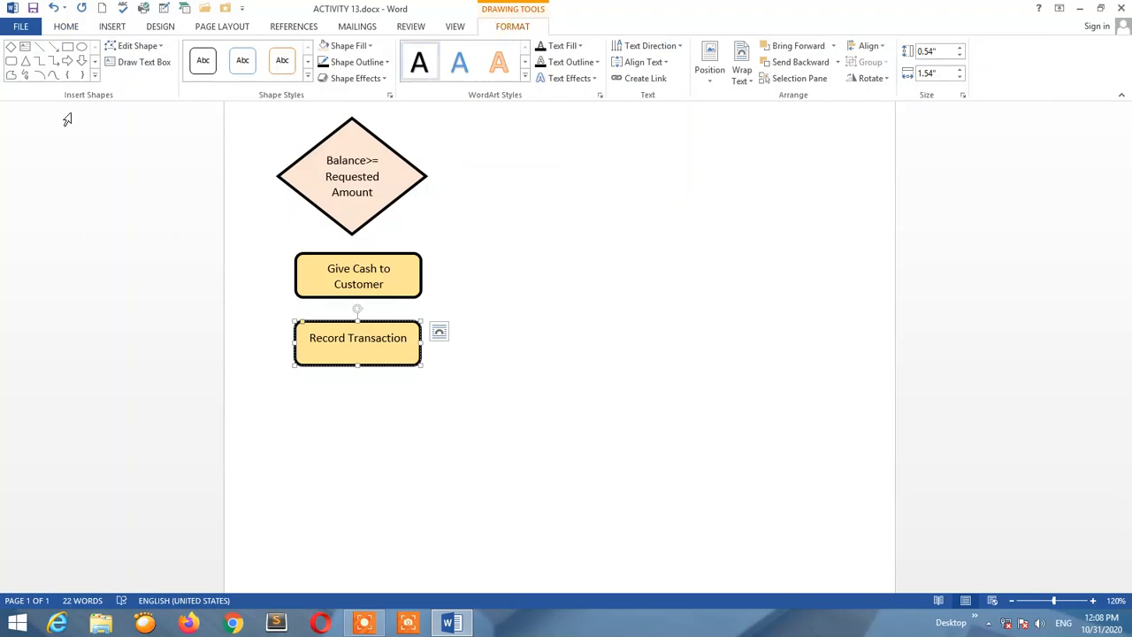
{"action": "left_click", "coordinate": [97, 81]}
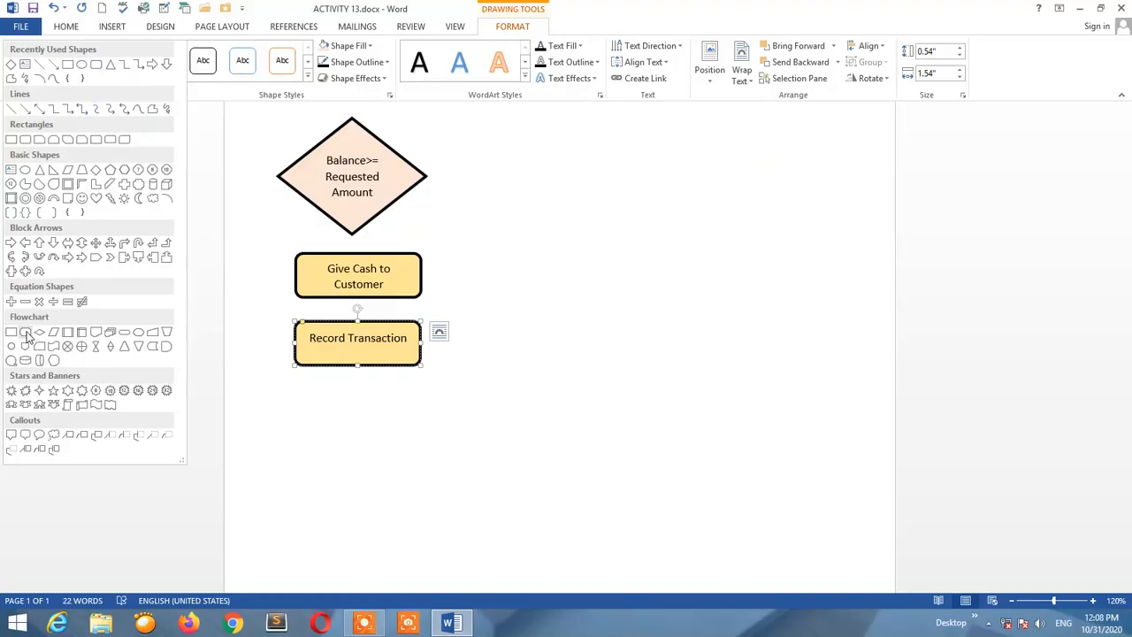
{"action": "left_click", "coordinate": [125, 334]}
{"action": "left_click_drag", "start_coordinate": [322, 387], "coordinate": [399, 428]}
{"action": "type", "text": "End"}
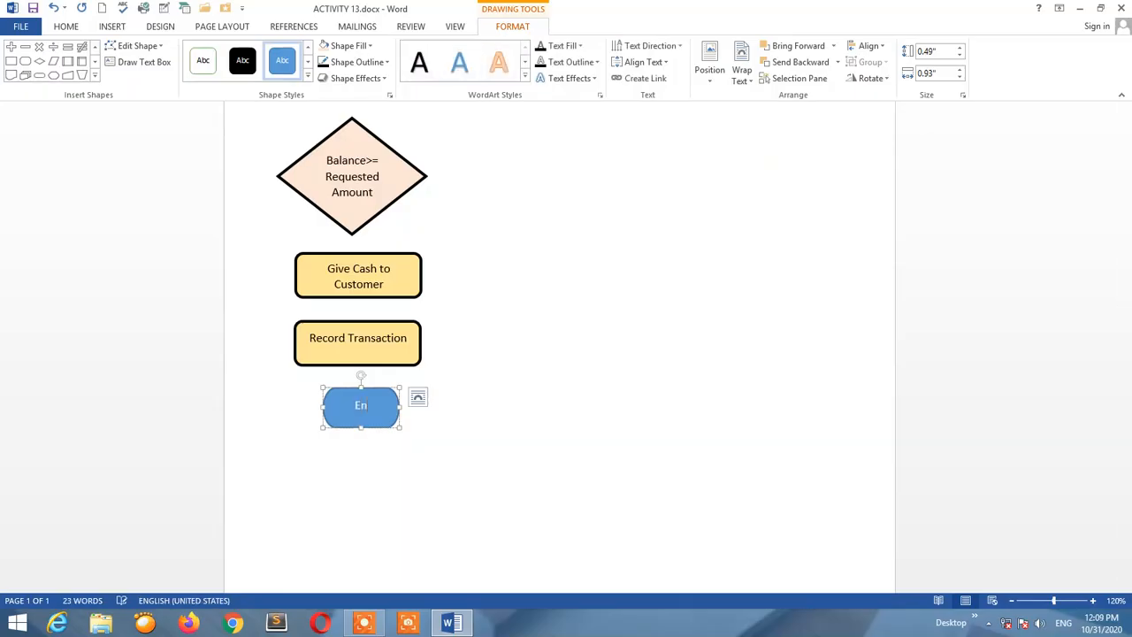
- Format the End shape with a light orange fill, black text and a thicker black outline like the other shapes
{"action": "left_click", "coordinate": [335, 47]}
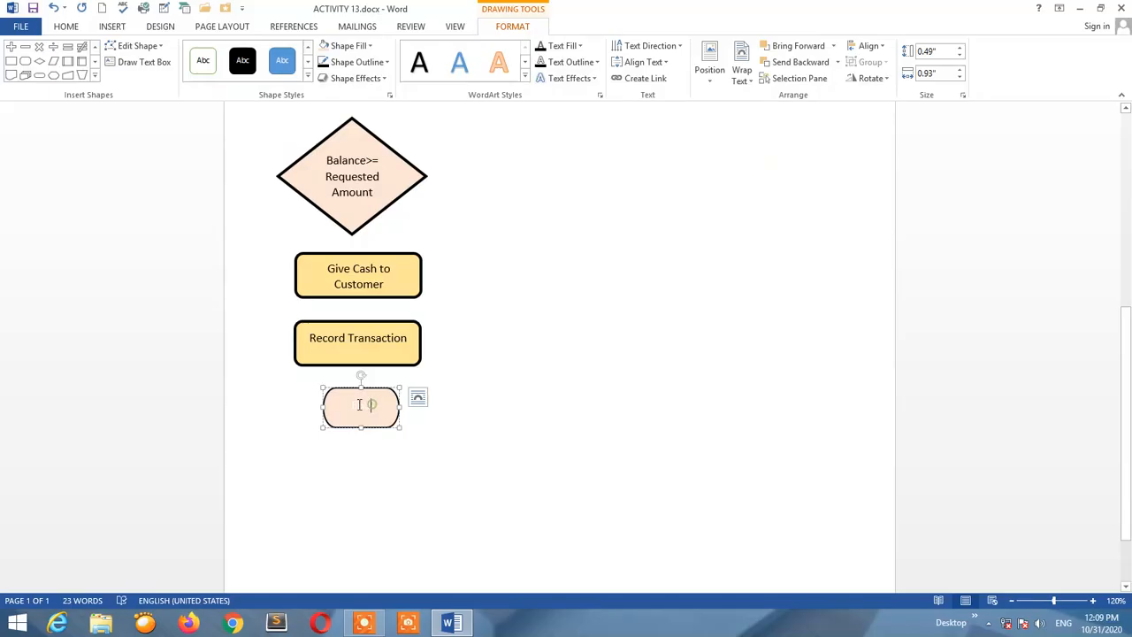
{"action": "double_click", "coordinate": [360, 404]}
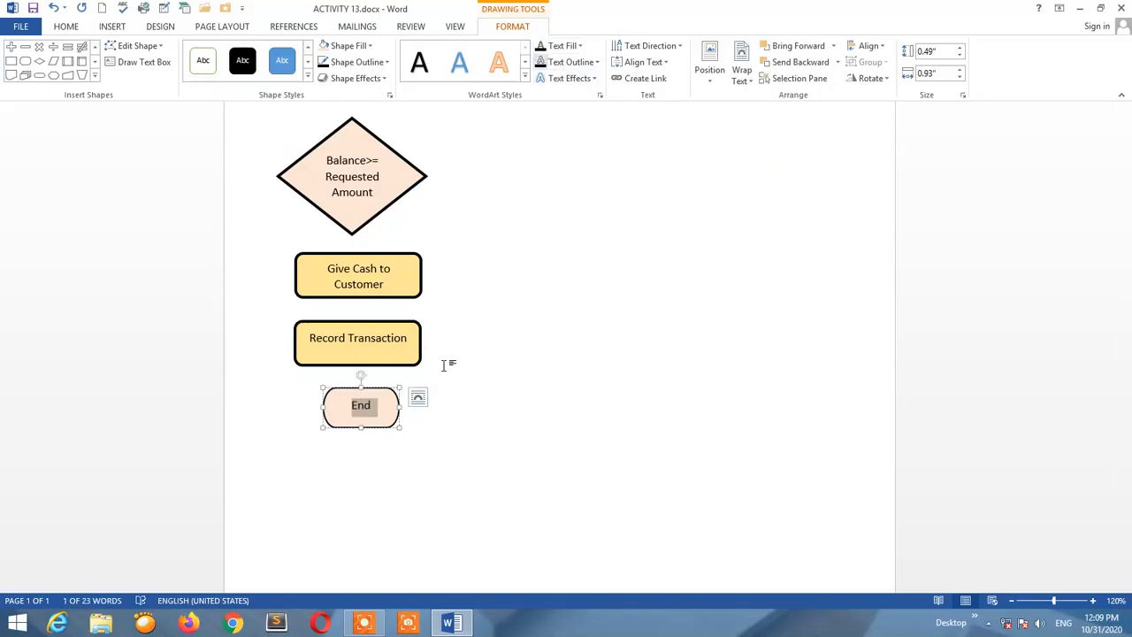
{"action": "left_click", "coordinate": [354, 62]}
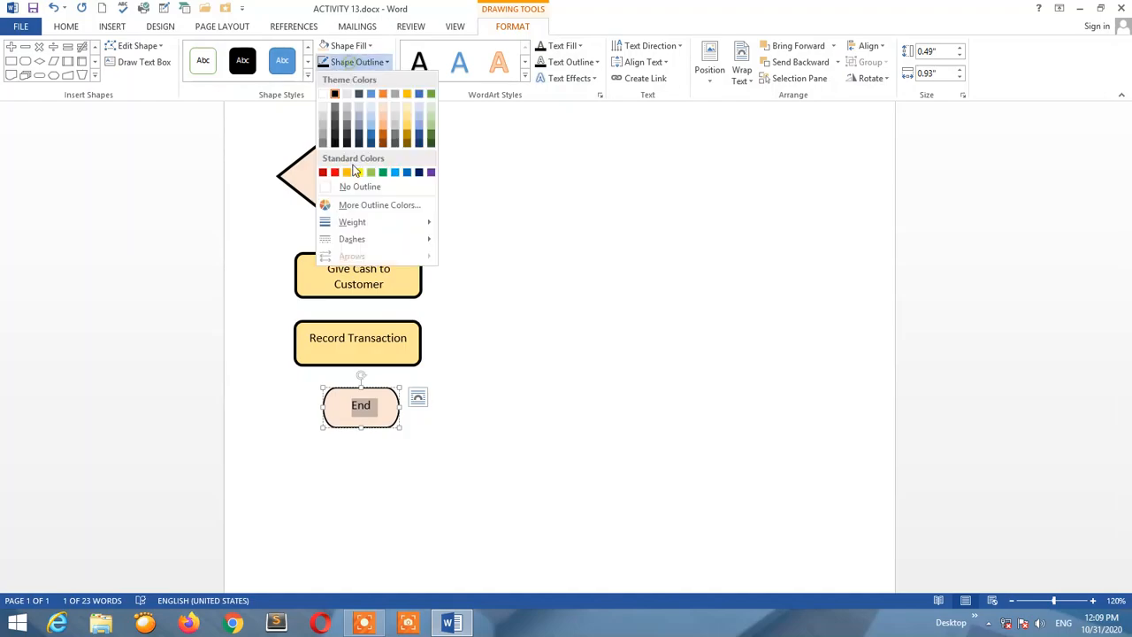
{"action": "mouse_move", "coordinate": [352, 222]}
{"action": "left_click", "coordinate": [484, 299]}
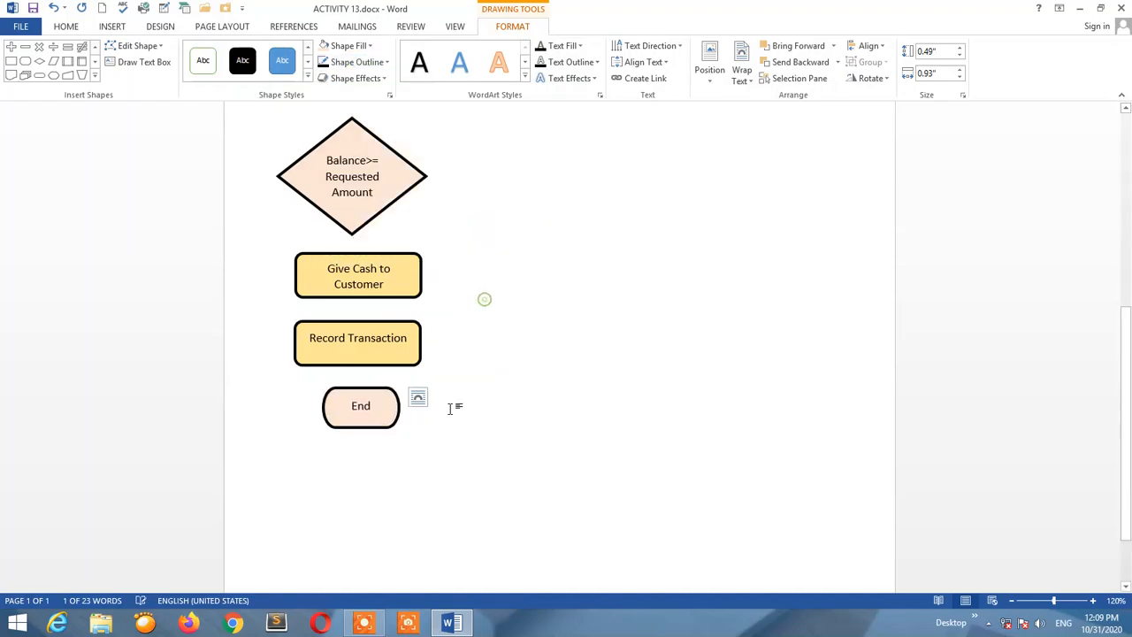
- Move the End shape slightly to the left to line it up with the flowchart column
{"action": "scroll", "coordinate": [443, 431], "scroll_direction": "up", "scroll_amount": 5}
{"action": "left_click", "coordinate": [454, 475]}
{"action": "scroll", "coordinate": [454, 474], "scroll_direction": "down", "scroll_amount": 4}
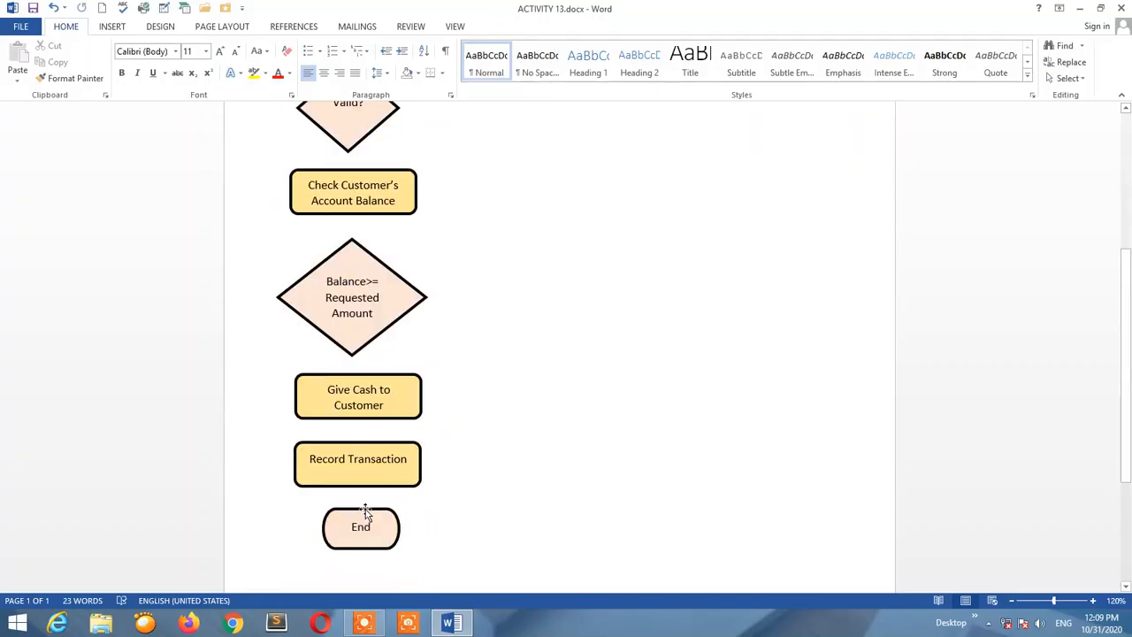
{"action": "left_click_drag", "start_coordinate": [364, 513], "coordinate": [352, 509]}
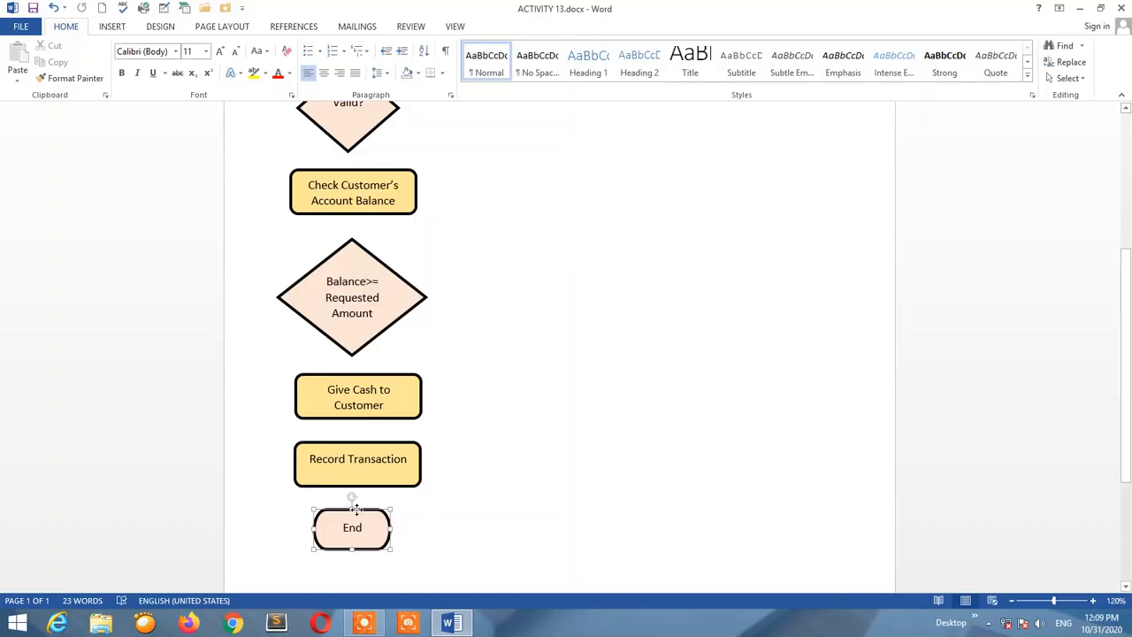
{"action": "scroll", "coordinate": [467, 504], "scroll_direction": "up", "scroll_amount": 3}
{"action": "scroll", "coordinate": [467, 503], "scroll_direction": "down", "scroll_amount": 3}
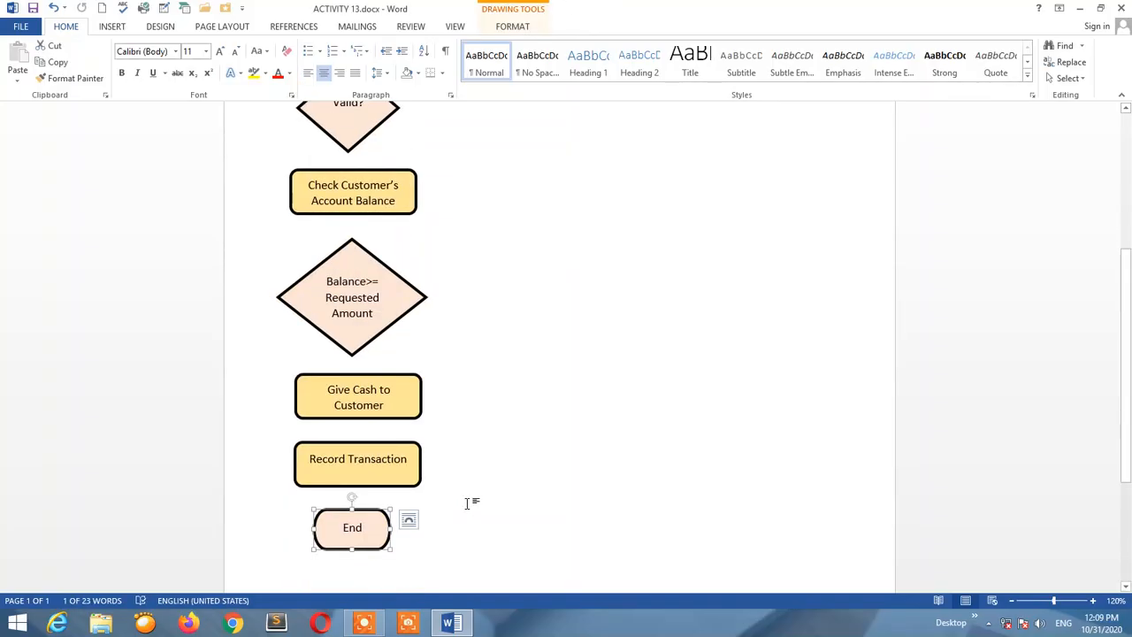
- Select all the flowchart shapes from the start circle down to the End shape and nudge them together slightly to the right
{"action": "scroll", "coordinate": [466, 503], "scroll_direction": "up", "scroll_amount": 3}
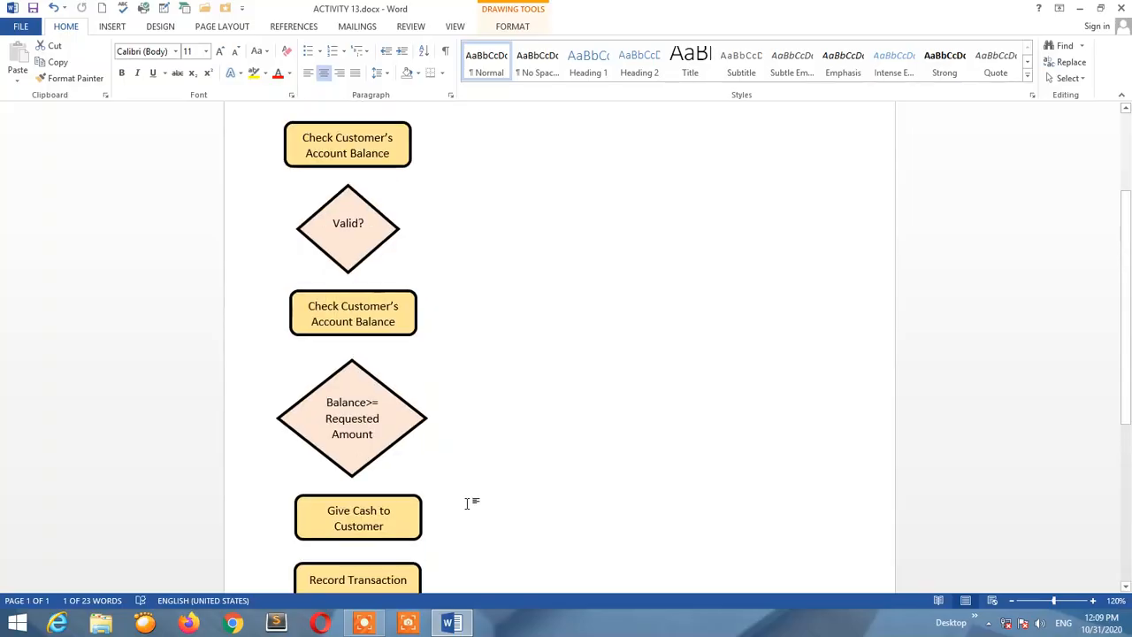
{"action": "scroll", "coordinate": [467, 503], "scroll_direction": "up", "scroll_amount": 4}
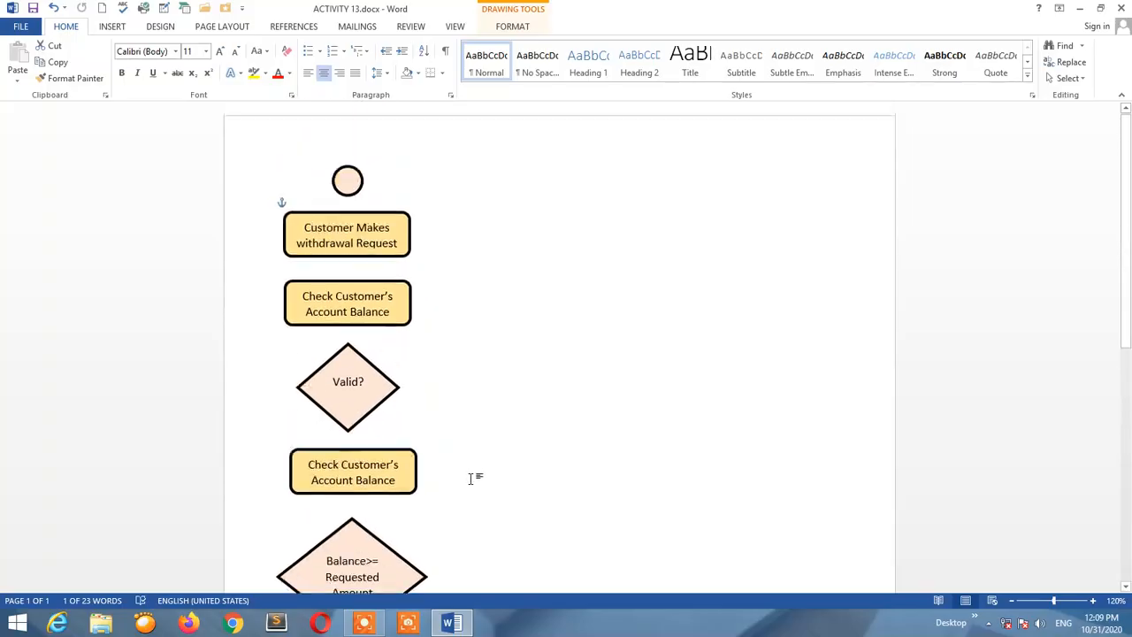
{"action": "left_click", "coordinate": [355, 189]}
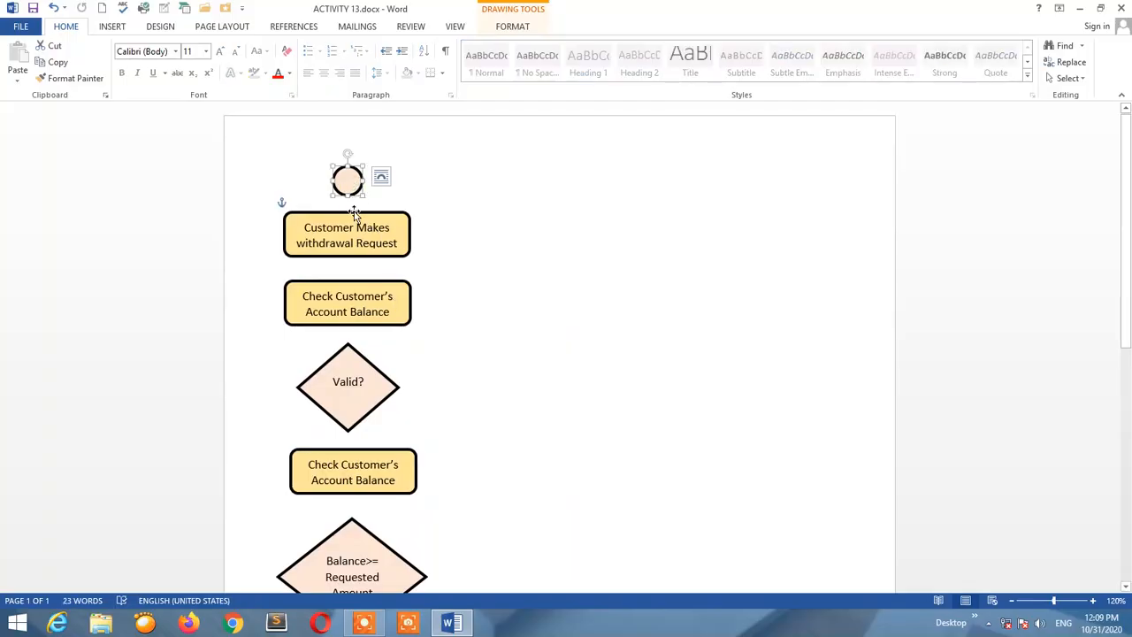
{"action": "left_click", "coordinate": [354, 214], "text": "shift"}
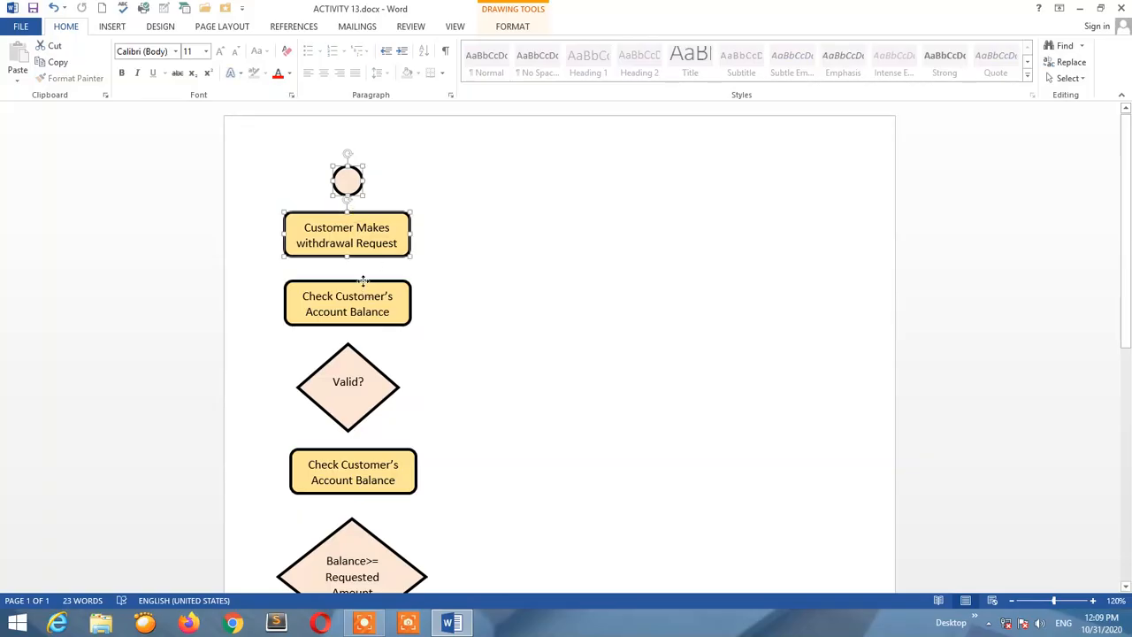
{"action": "left_click", "coordinate": [362, 281], "text": "shift"}
{"action": "left_click", "coordinate": [368, 362], "text": "shift"}
{"action": "scroll", "coordinate": [482, 391], "scroll_direction": "down", "scroll_amount": 3}
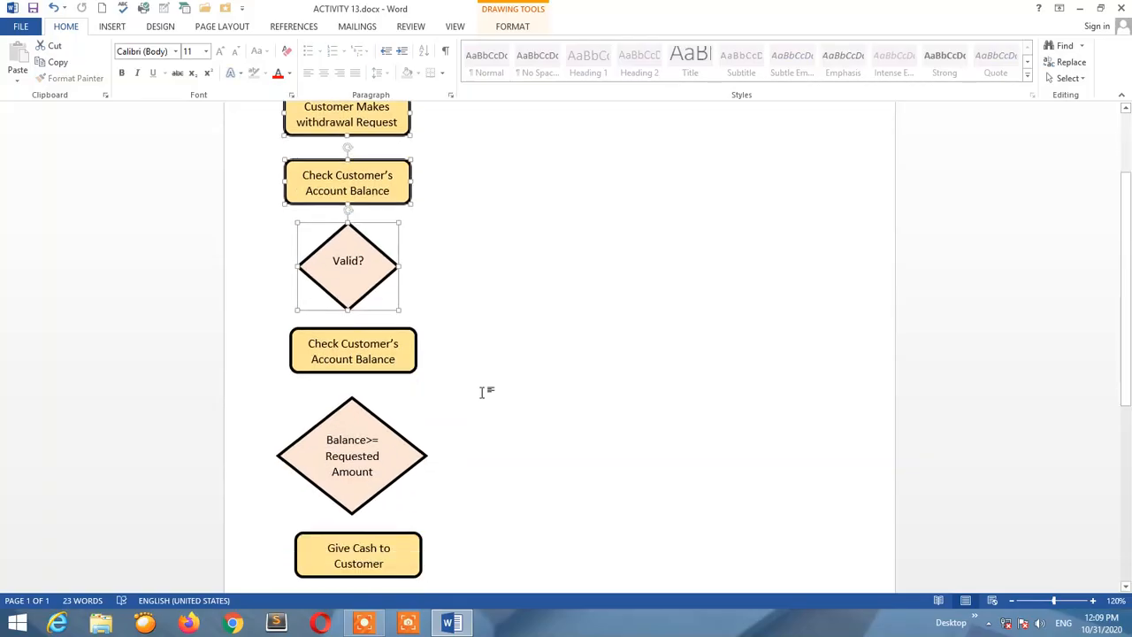
{"action": "scroll", "coordinate": [482, 391], "scroll_direction": "down", "scroll_amount": 2}
{"action": "left_click", "coordinate": [369, 290], "text": "shift"}
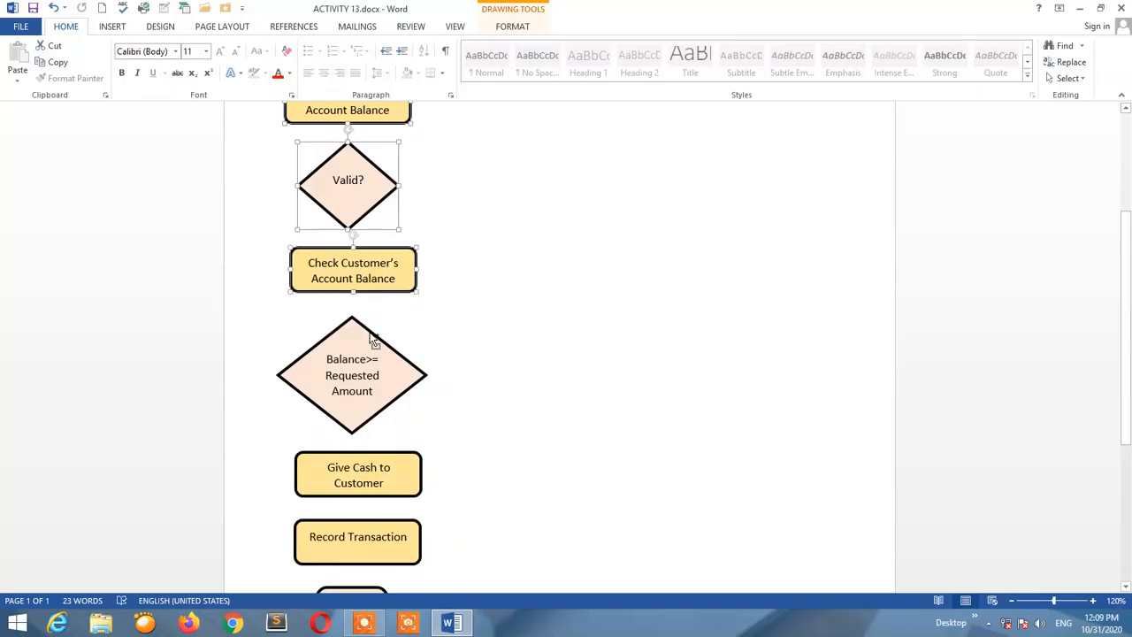
{"action": "left_click", "coordinate": [373, 341], "text": "shift"}
{"action": "scroll", "coordinate": [505, 378], "scroll_direction": "down", "scroll_amount": 4}
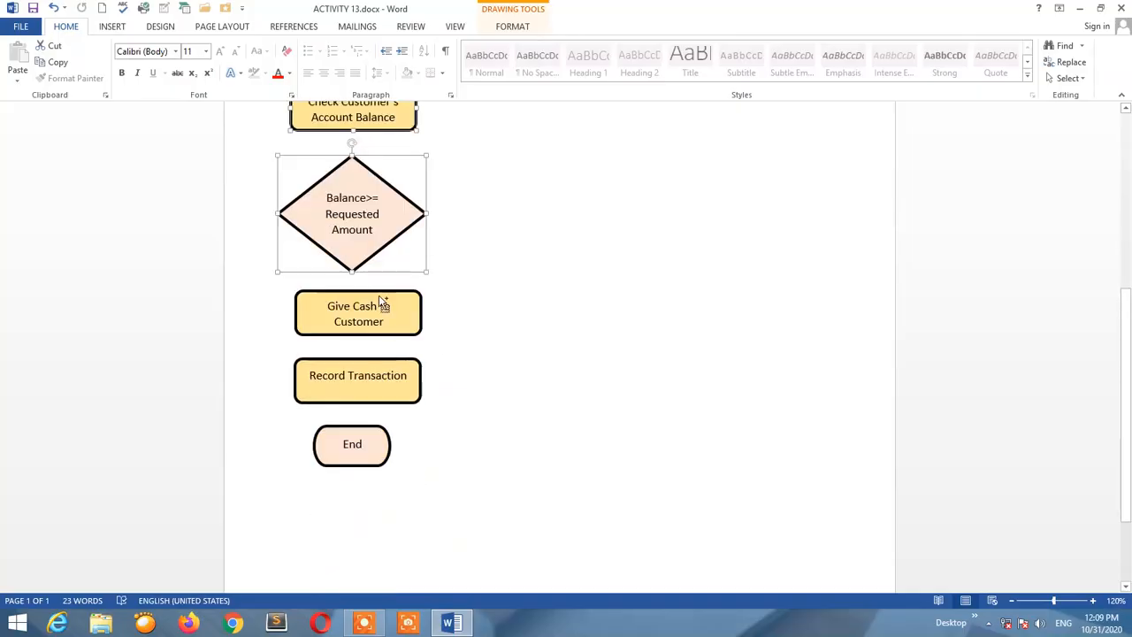
{"action": "left_click", "coordinate": [379, 300], "text": "shift"}
{"action": "left_click", "coordinate": [378, 368], "text": "shift"}
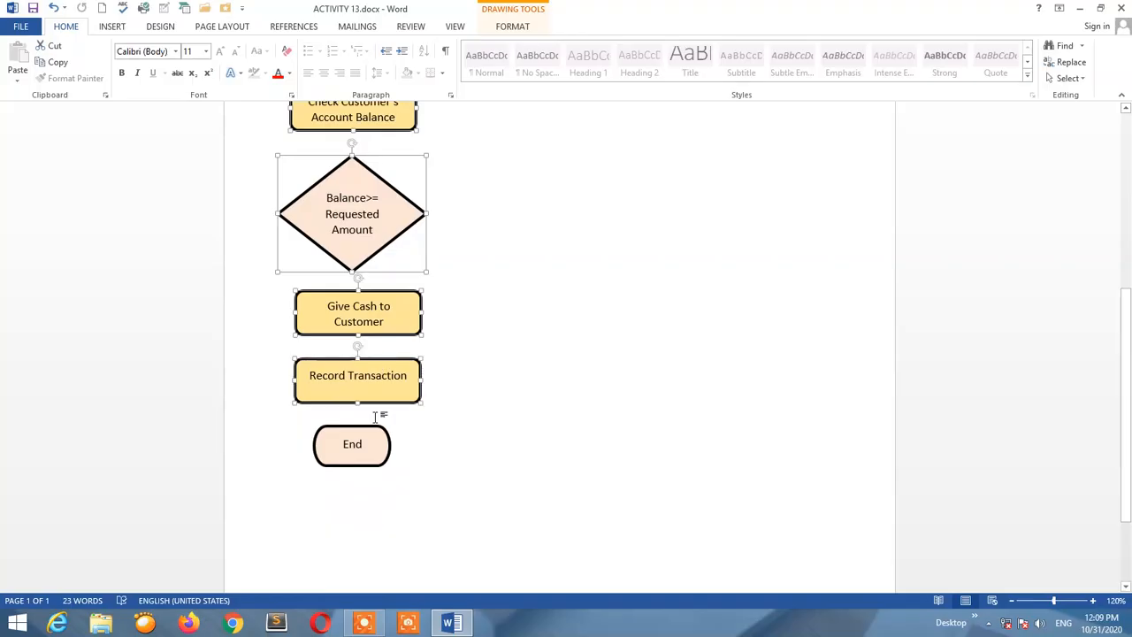
{"action": "left_click", "coordinate": [374, 435], "text": "shift"}
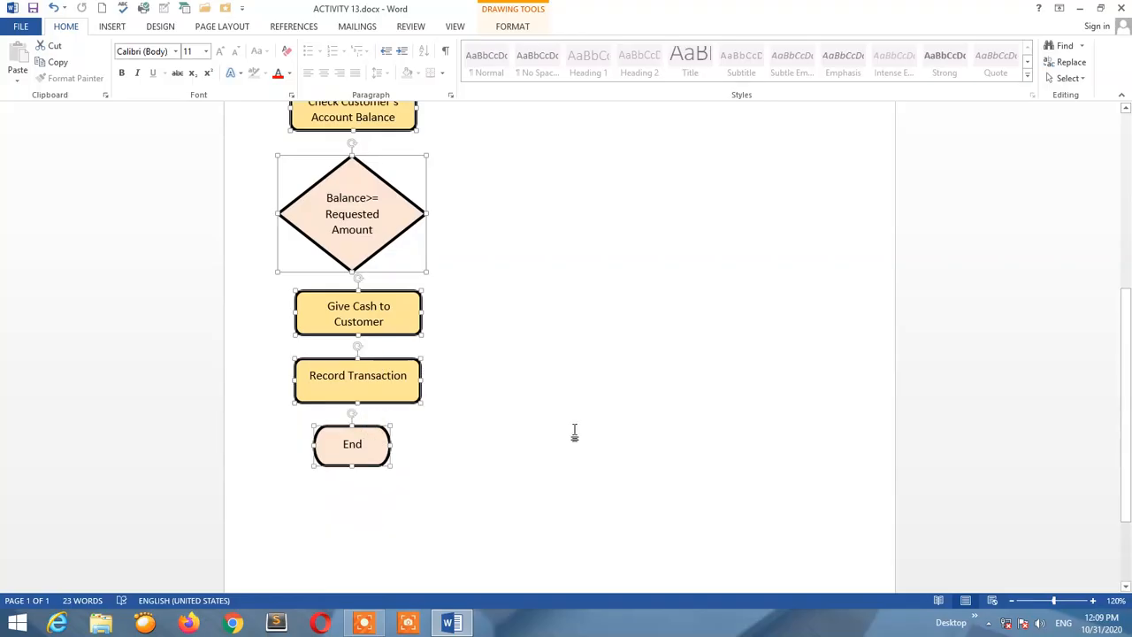
{"action": "key", "text": "ctrl+Right"}
{"action": "key", "text": "ctrl+Right"}
{"action": "key", "text": "ctrl+Right"}
{"action": "key", "text": "ctrl+Right"}
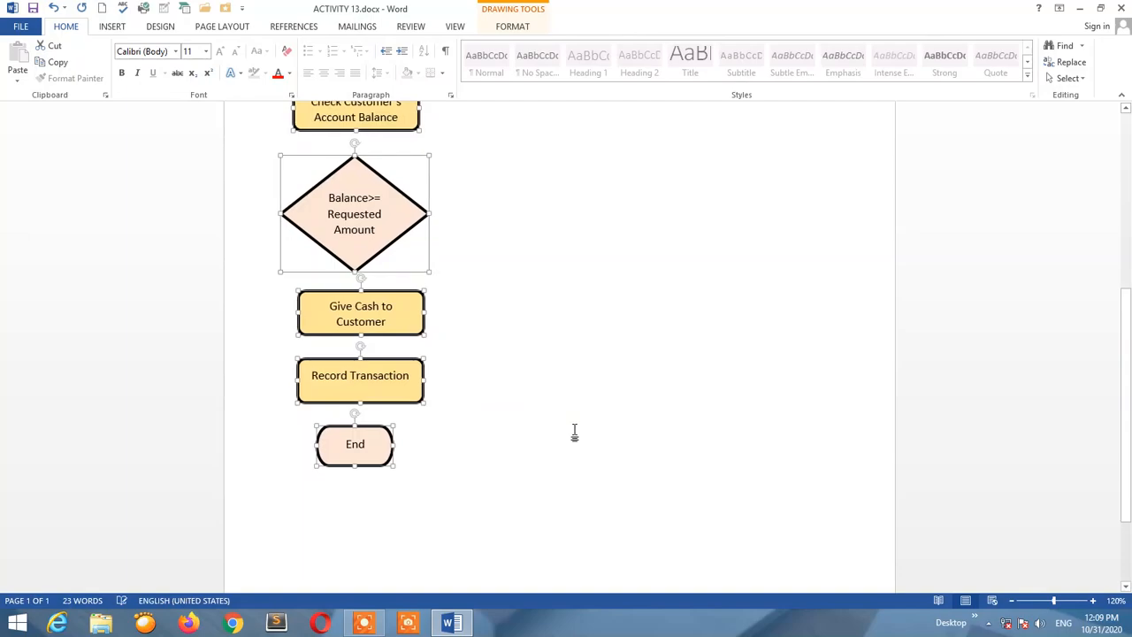
{"action": "key", "text": "ctrl+Right"}
{"action": "key", "text": "ctrl+Right"}
{"action": "key", "text": "ctrl+Right"}
{"action": "key", "text": "ctrl+Right"}
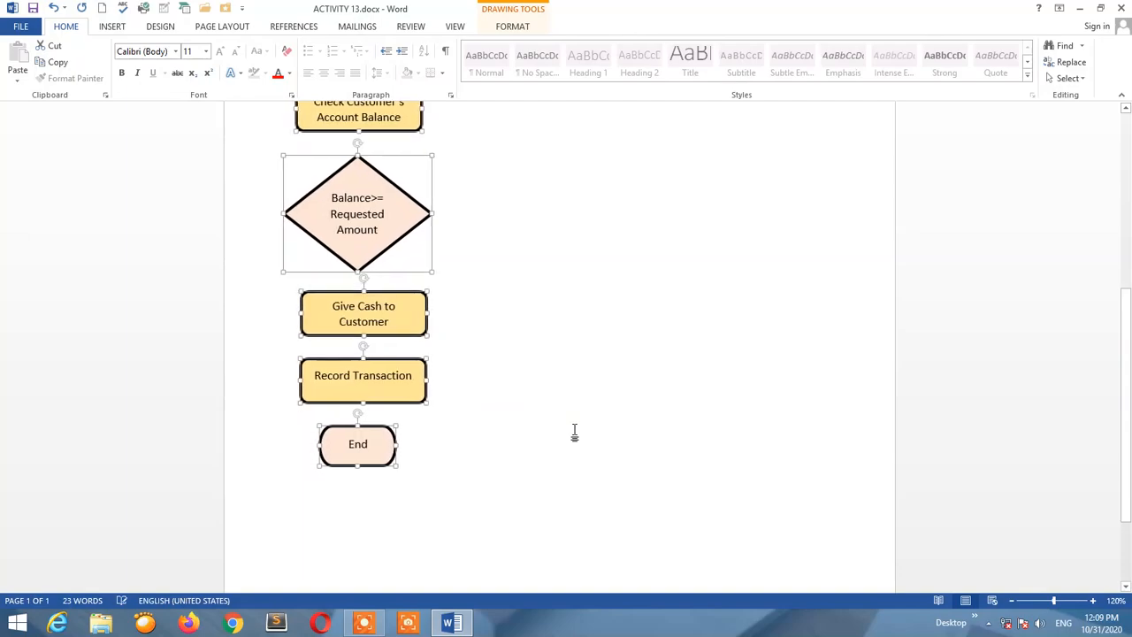
{"action": "key", "text": "ctrl+Right"}
{"action": "key", "text": "ctrl+Right"}
{"action": "key", "text": "ctrl+Right"}
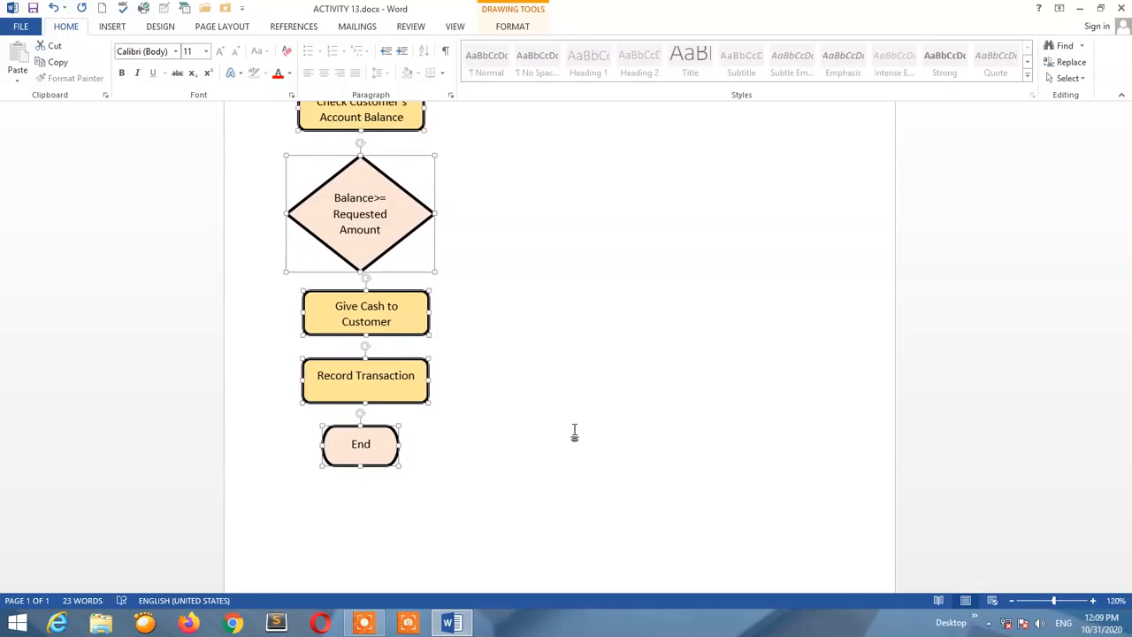
{"action": "key", "text": "ctrl+Right"}
{"action": "key", "text": "ctrl+Right"}
{"action": "key", "text": "ctrl+Right"}
{"action": "key", "text": "ctrl+Right"}
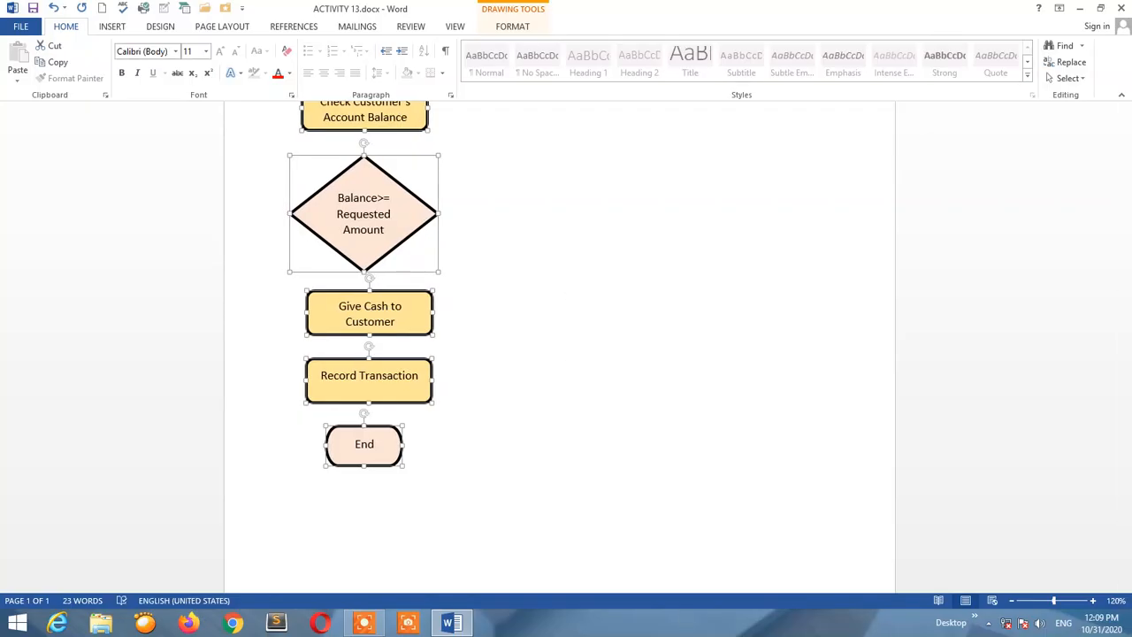
- Draw a flowchart magnetic disk shape about 0.69 inches wide and 0.56 inches high to the left of the "Record Transaction" box
{"action": "scroll", "coordinate": [480, 488], "scroll_direction": "up", "scroll_amount": 1}
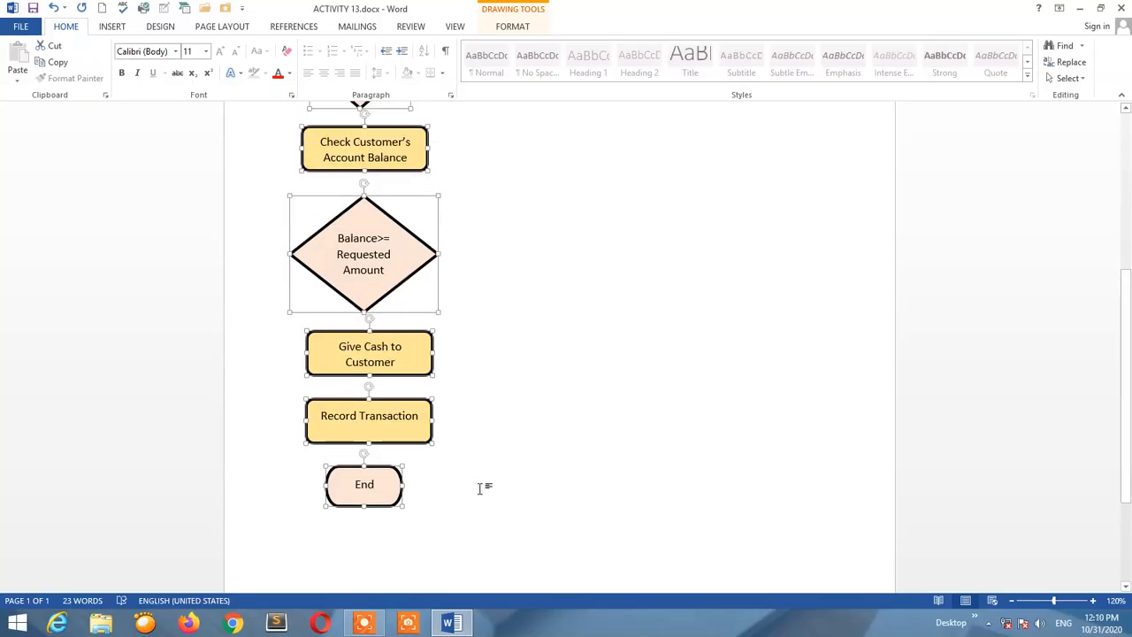
{"action": "scroll", "coordinate": [681, 538], "scroll_direction": "down", "scroll_amount": 1}
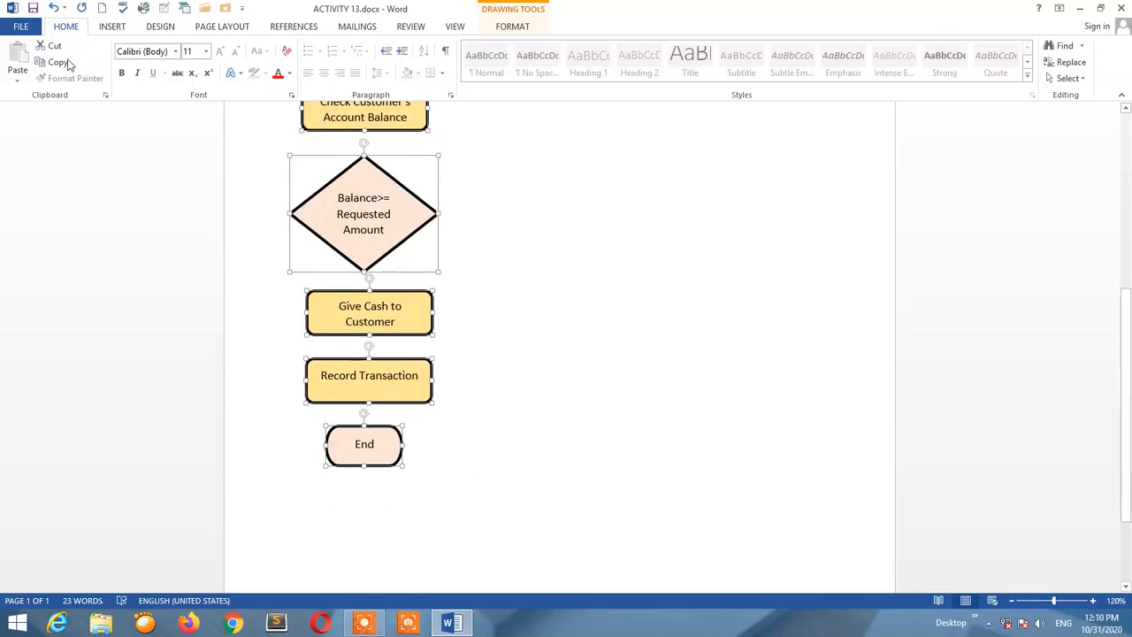
{"action": "left_click", "coordinate": [516, 27]}
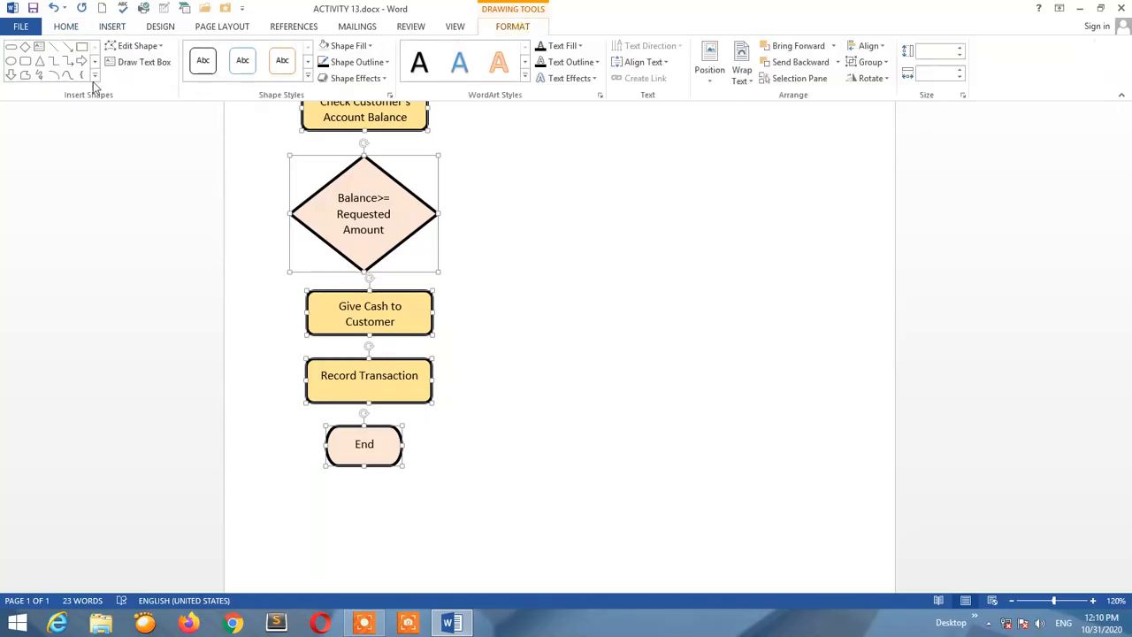
{"action": "left_click", "coordinate": [94, 78]}
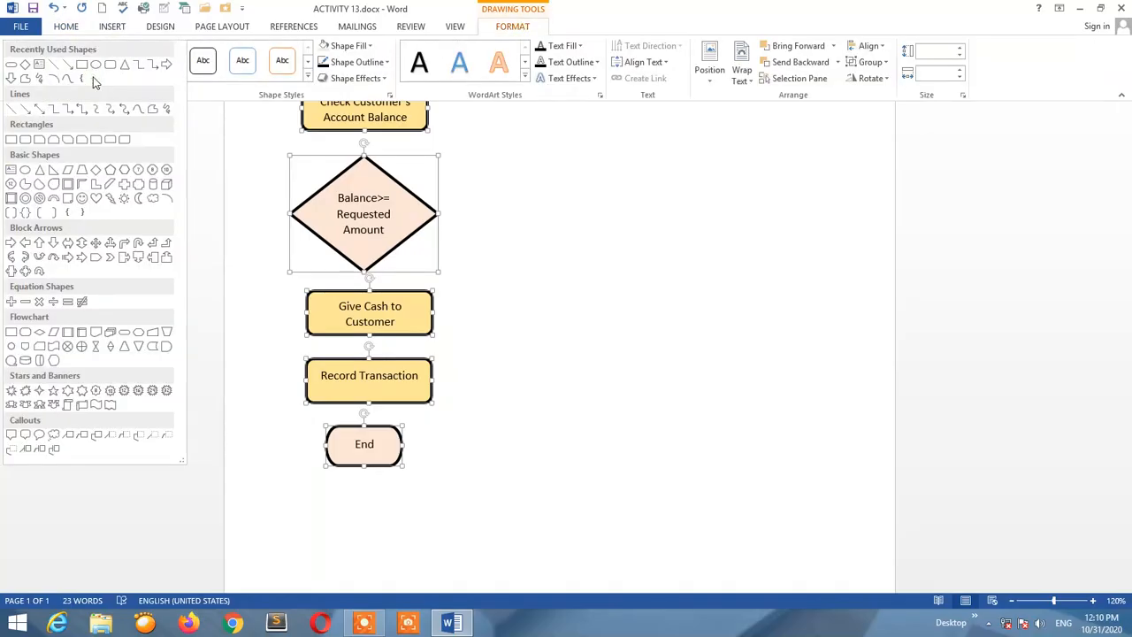
{"action": "left_click", "coordinate": [24, 362]}
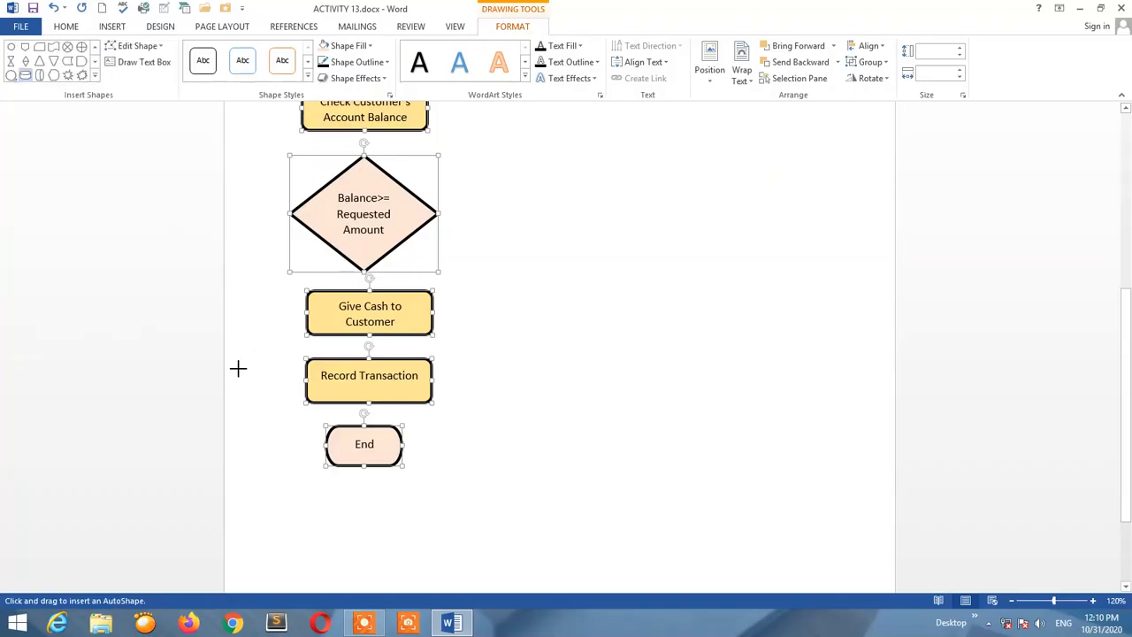
{"action": "mouse_move", "coordinate": [238, 361]}
{"action": "left_mouse_down"}
{"action": "mouse_move", "coordinate": [281, 421]}
{"action": "mouse_move", "coordinate": [264, 388]}
{"action": "mouse_move", "coordinate": [289, 376]}
{"action": "mouse_move", "coordinate": [259, 359]}
{"action": "left_mouse_up"}
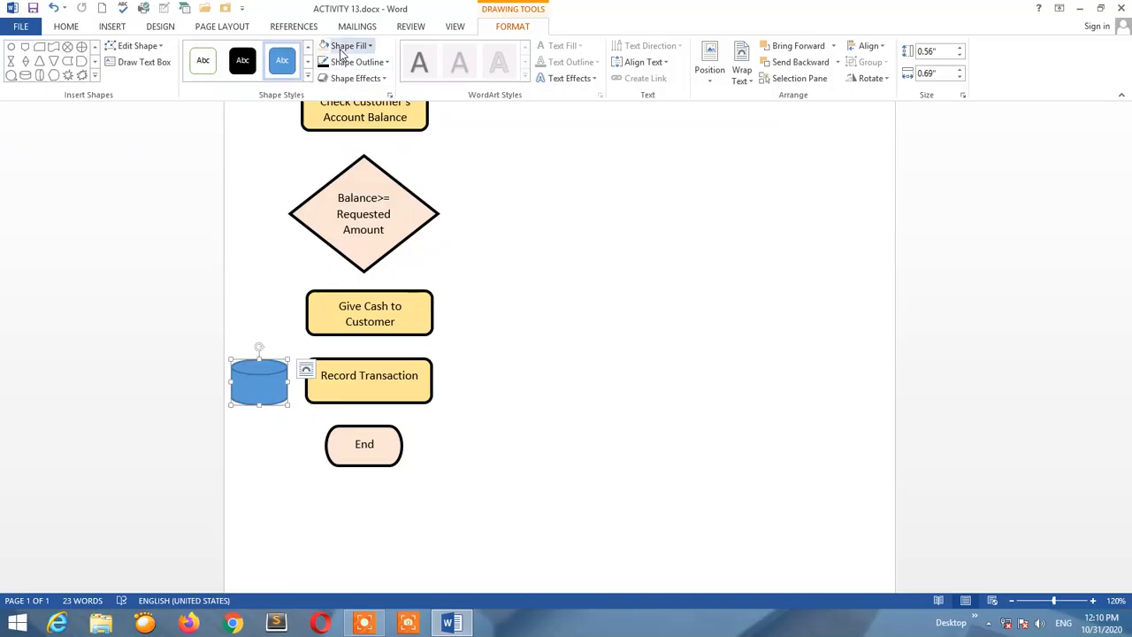
- Format the magnetic disk shape with a light green fill and a black outline, and open the outline weight choices
{"action": "left_click", "coordinate": [346, 45]}
{"action": "left_click", "coordinate": [431, 91]}
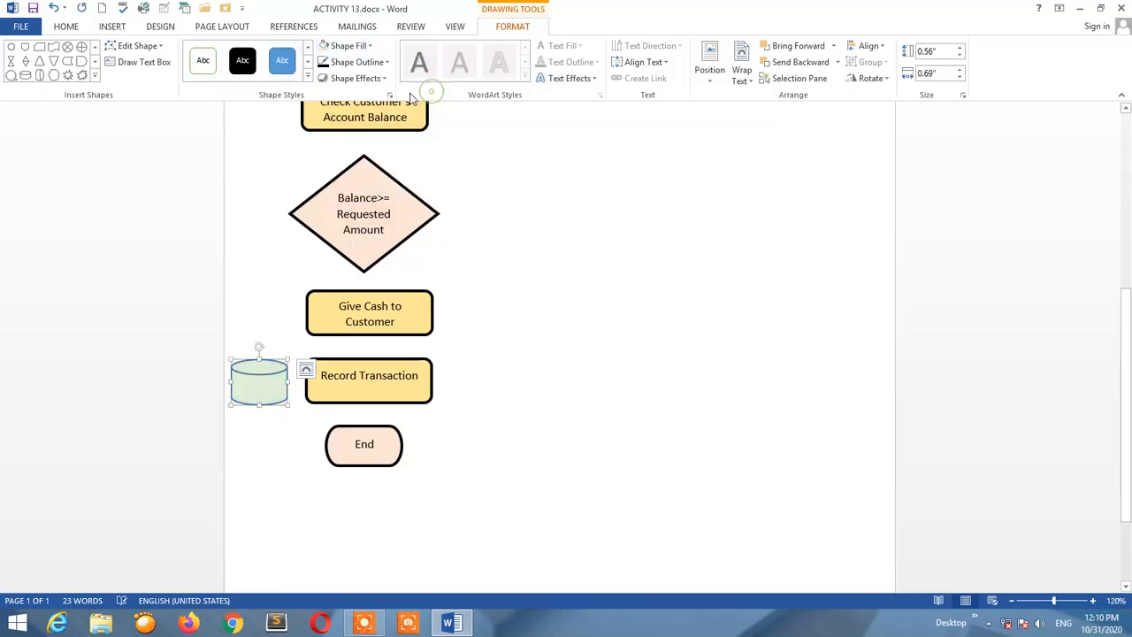
{"action": "left_click", "coordinate": [337, 63]}
{"action": "left_click", "coordinate": [335, 92]}
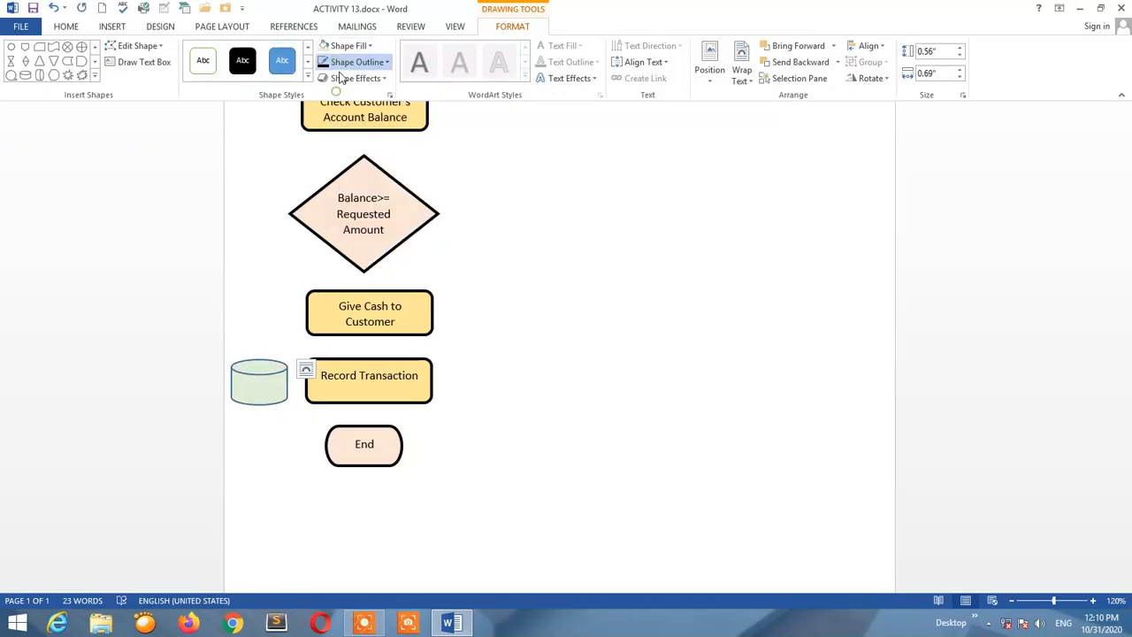
{"action": "left_click", "coordinate": [358, 61]}
{"action": "mouse_move", "coordinate": [433, 232]}
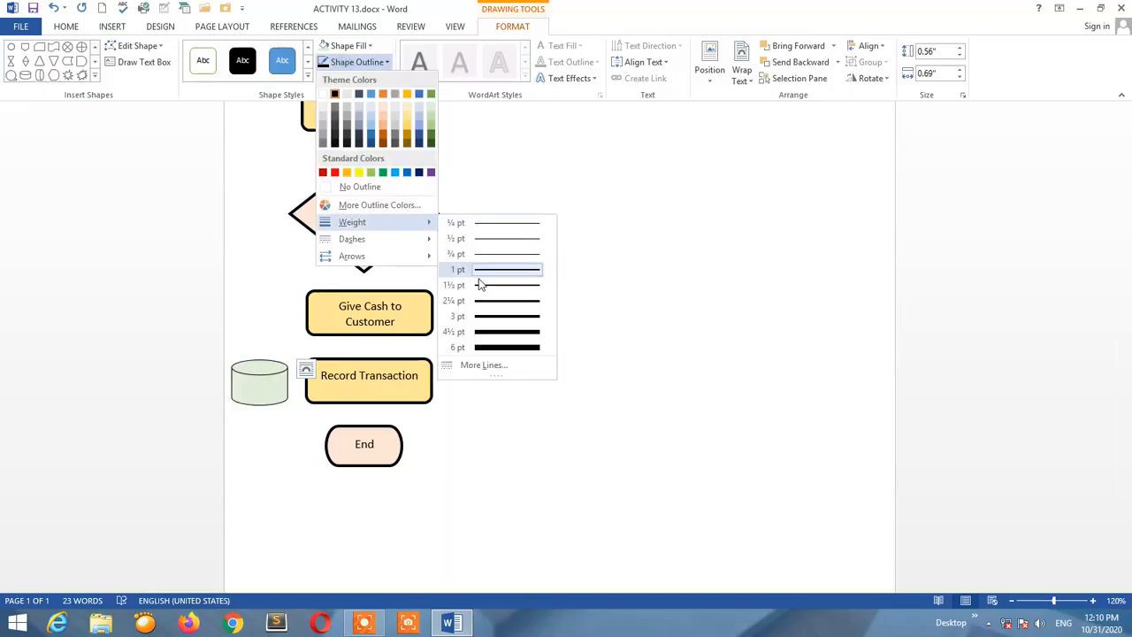